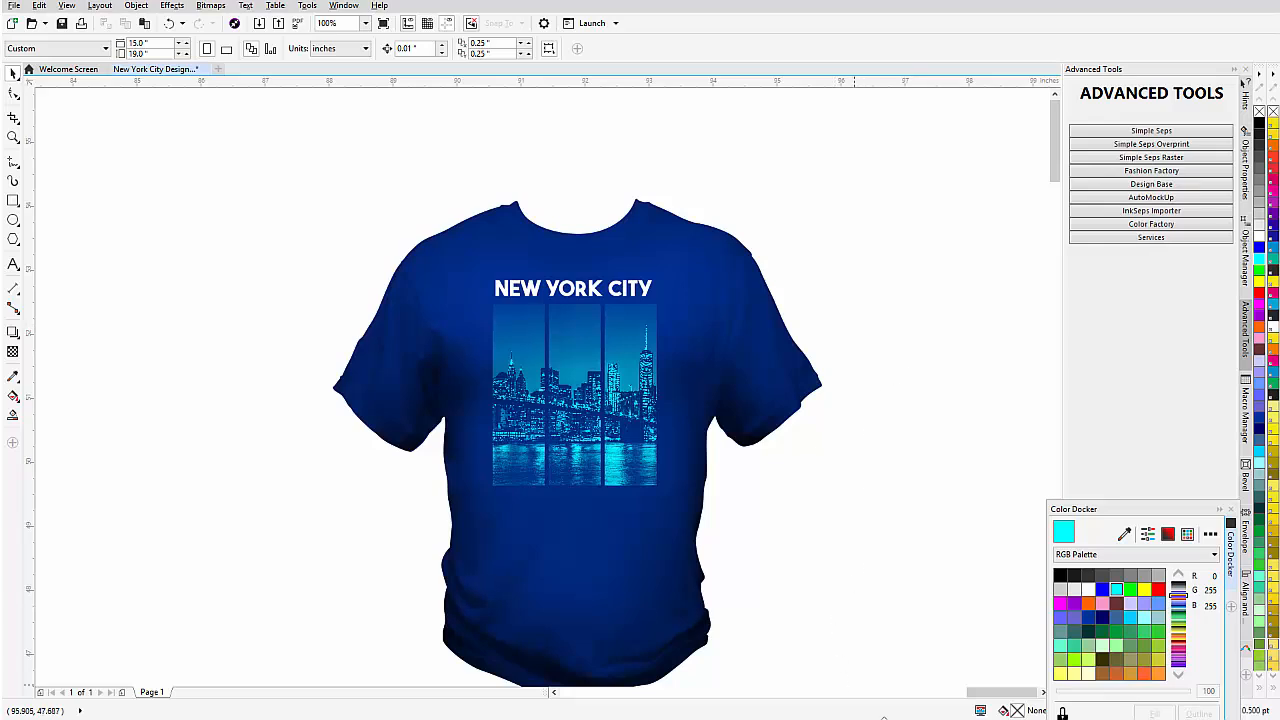
Select the left skyline strip and set its foreground colour in Color Factory to yellow, hue 60 (#FFFF00).
click(903, 719)
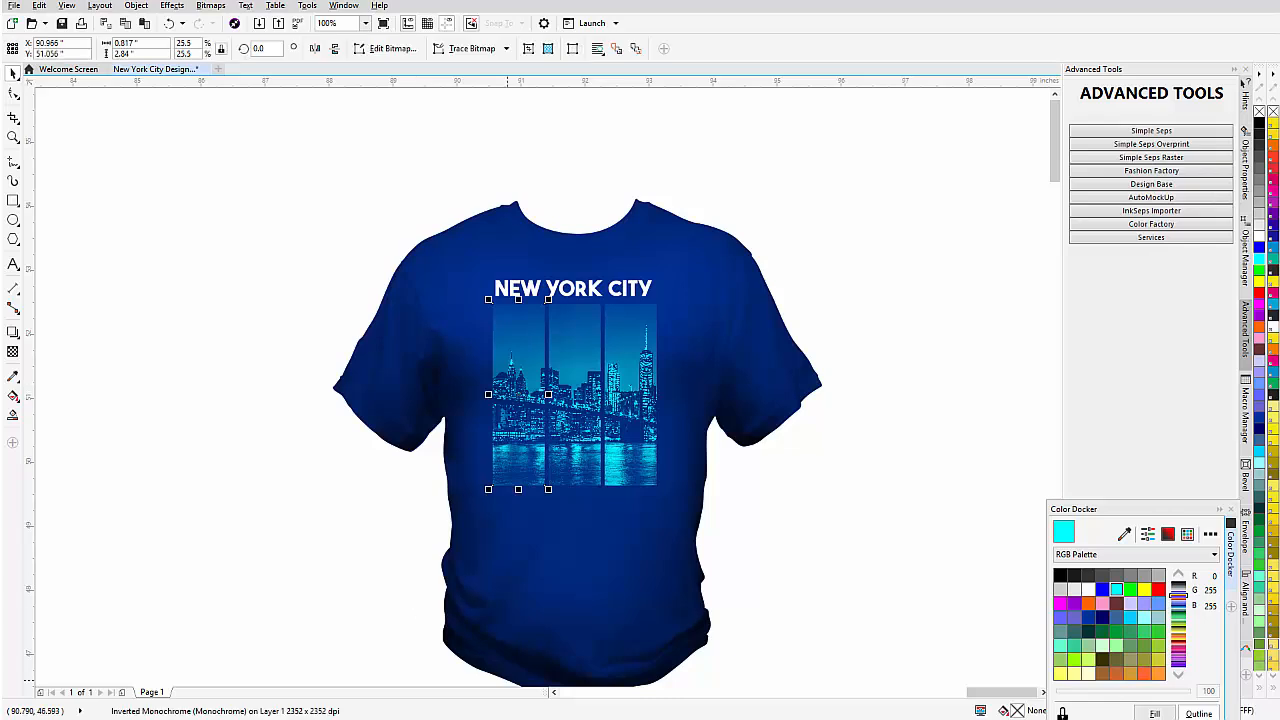
click(690, 719)
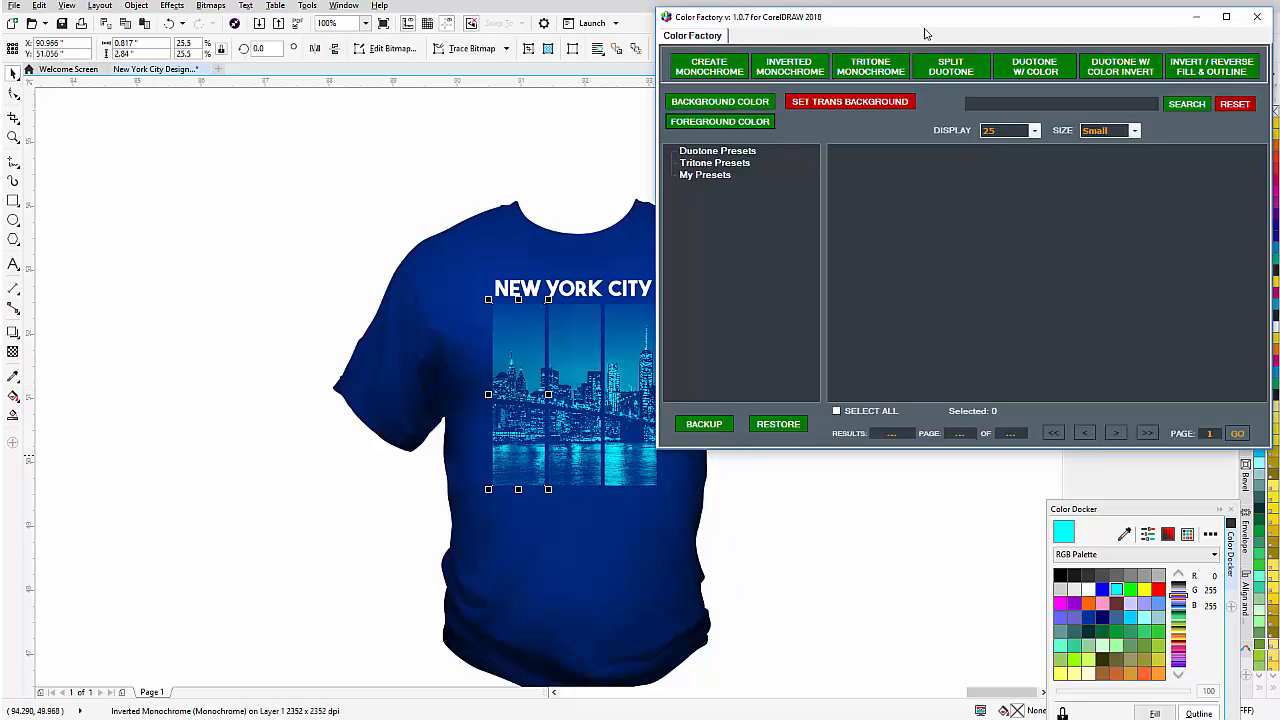
drag(913, 18, 958, 146)
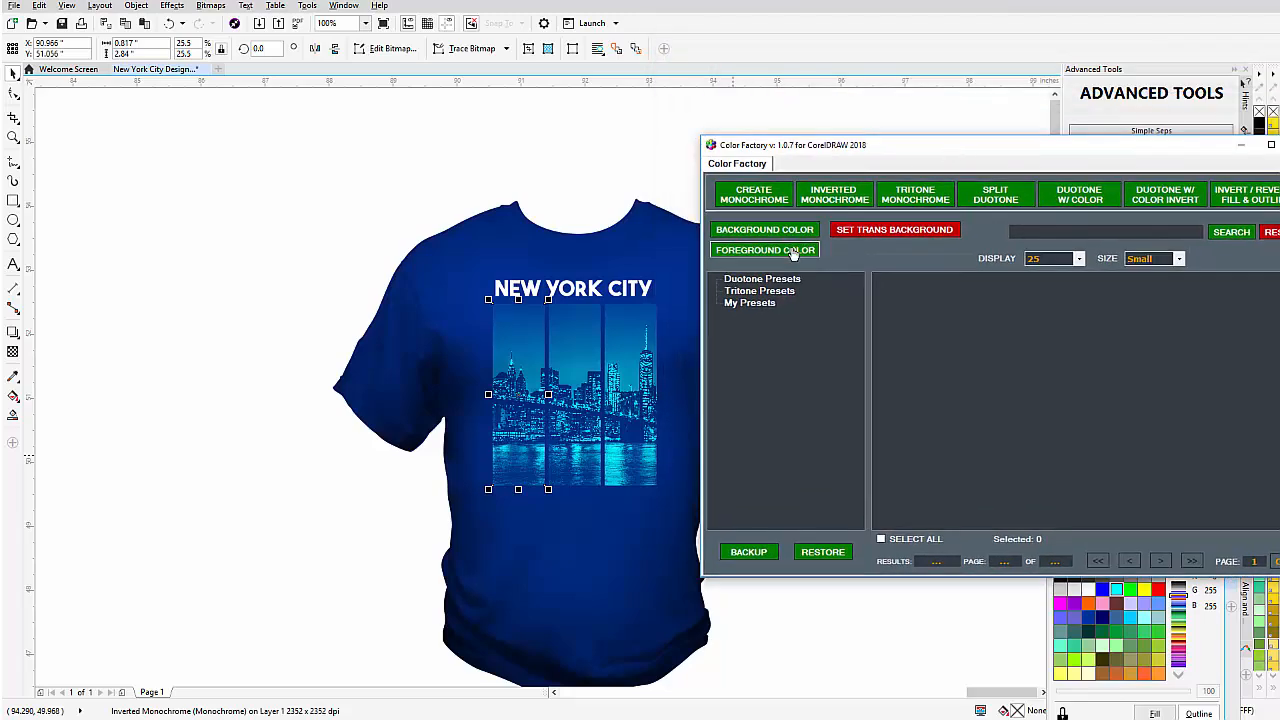
click(791, 252)
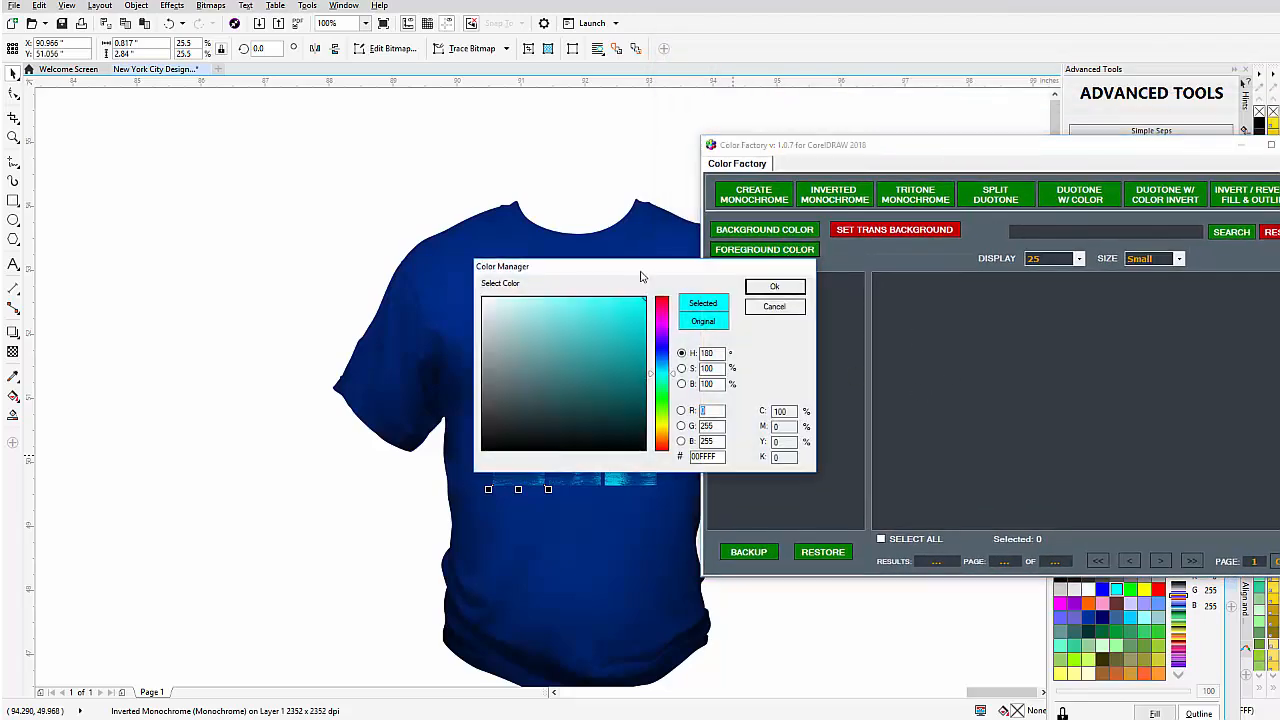
drag(641, 277, 1000, 291)
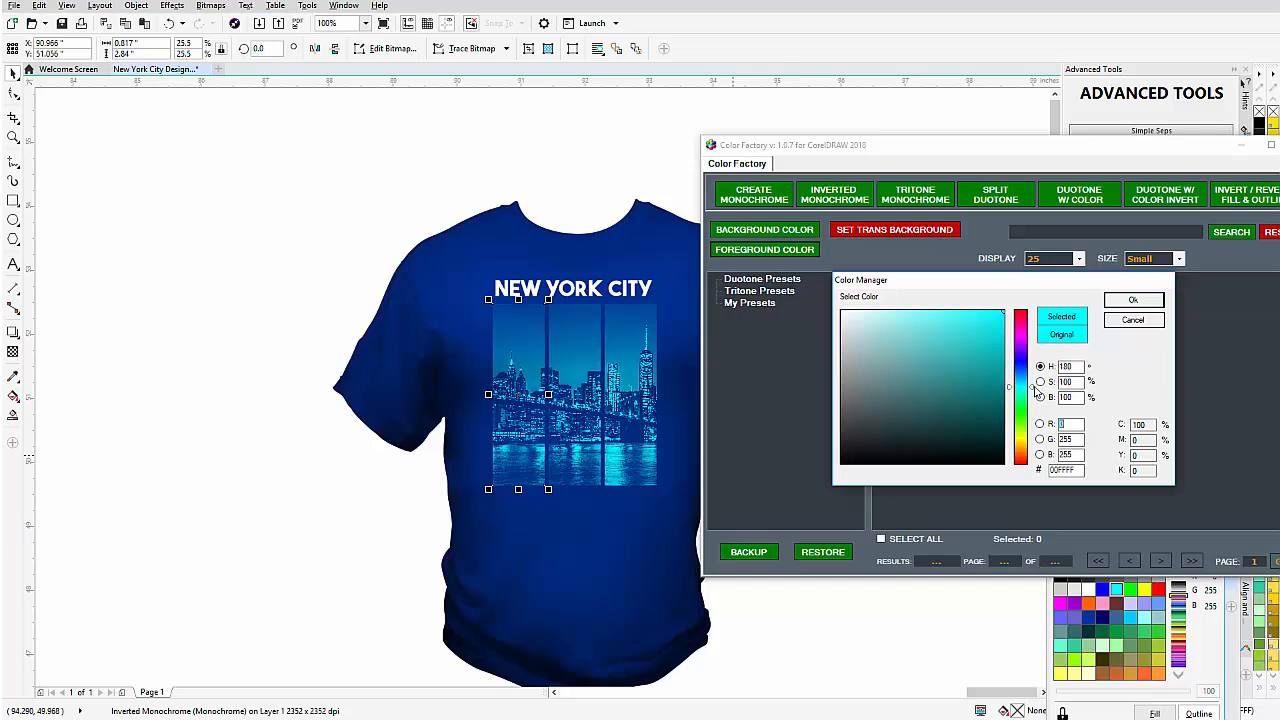
drag(1032, 387, 1031, 443)
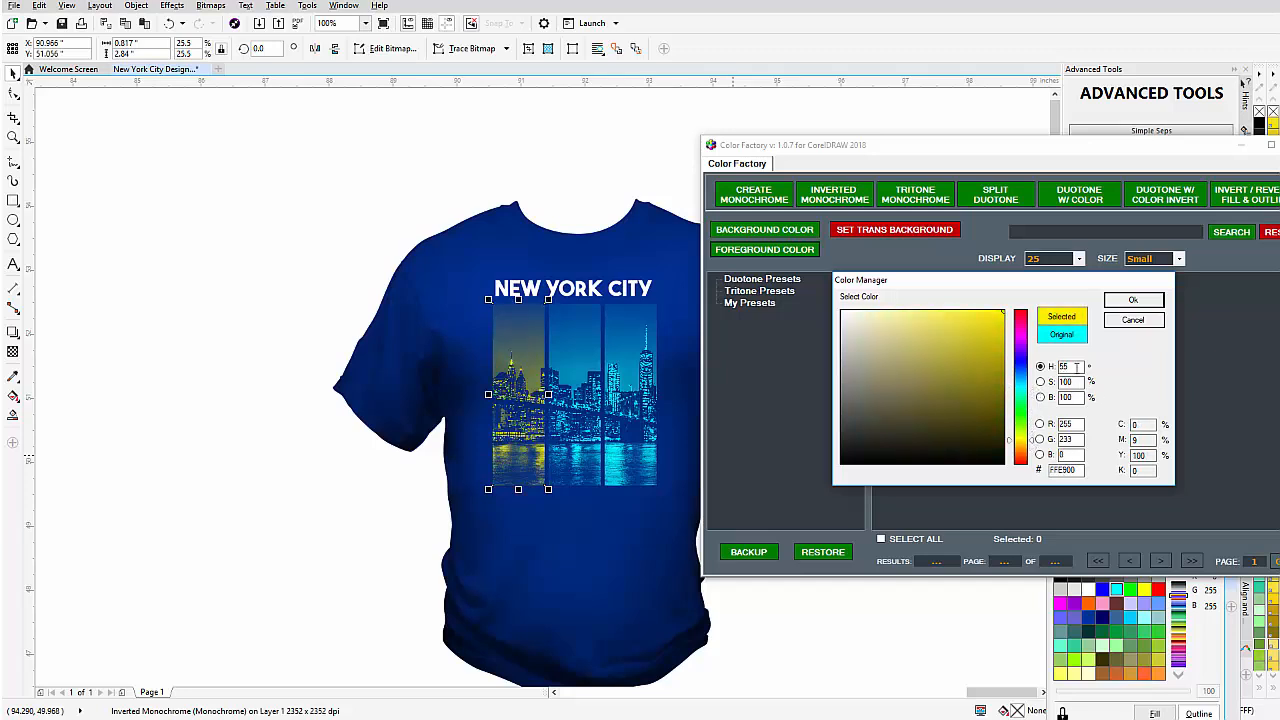
drag(1068, 367, 994, 370)
text(60)
click(1078, 382)
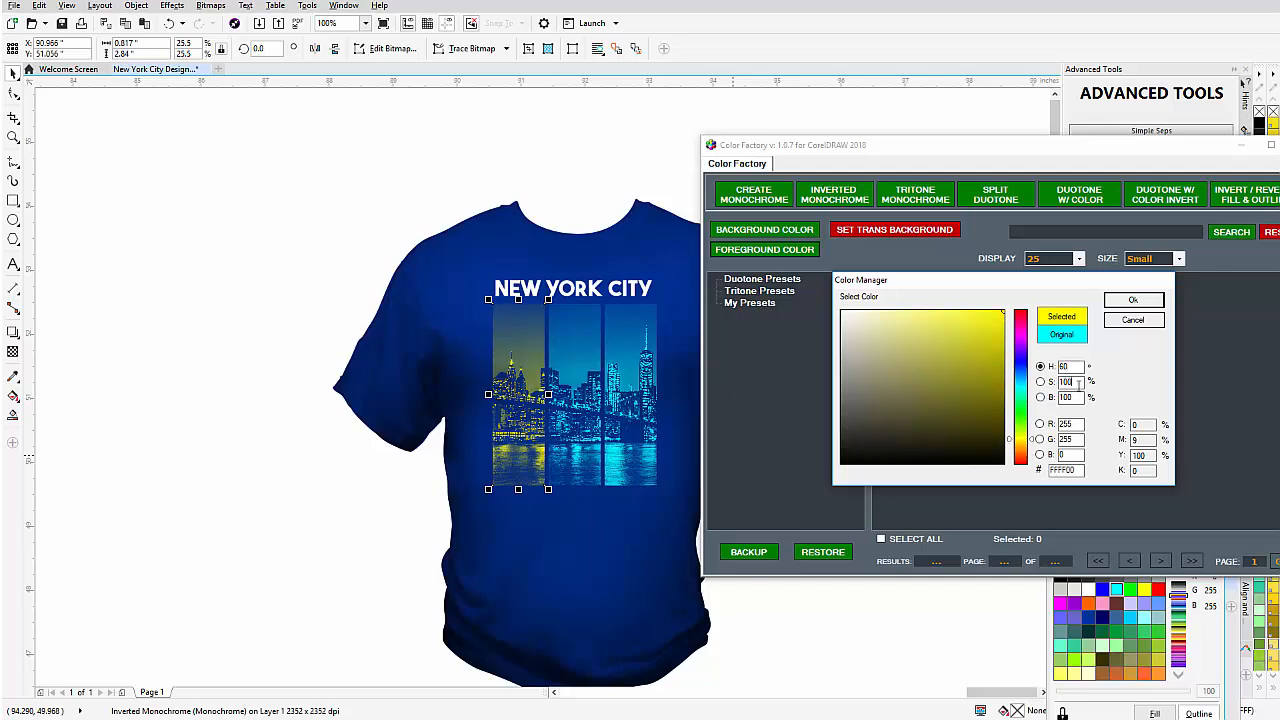
click(1133, 300)
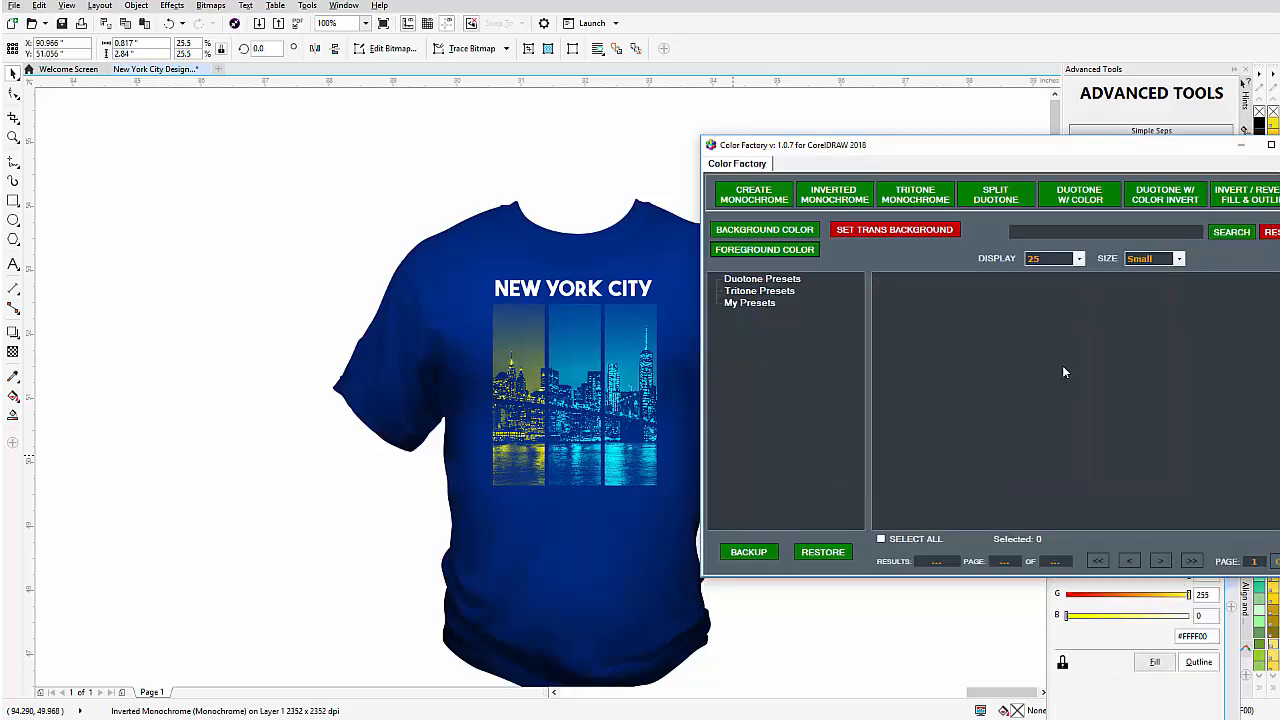
Select the middle strip and set its foreground colour to purple, hue 290 (#D300FF).
click(585, 390)
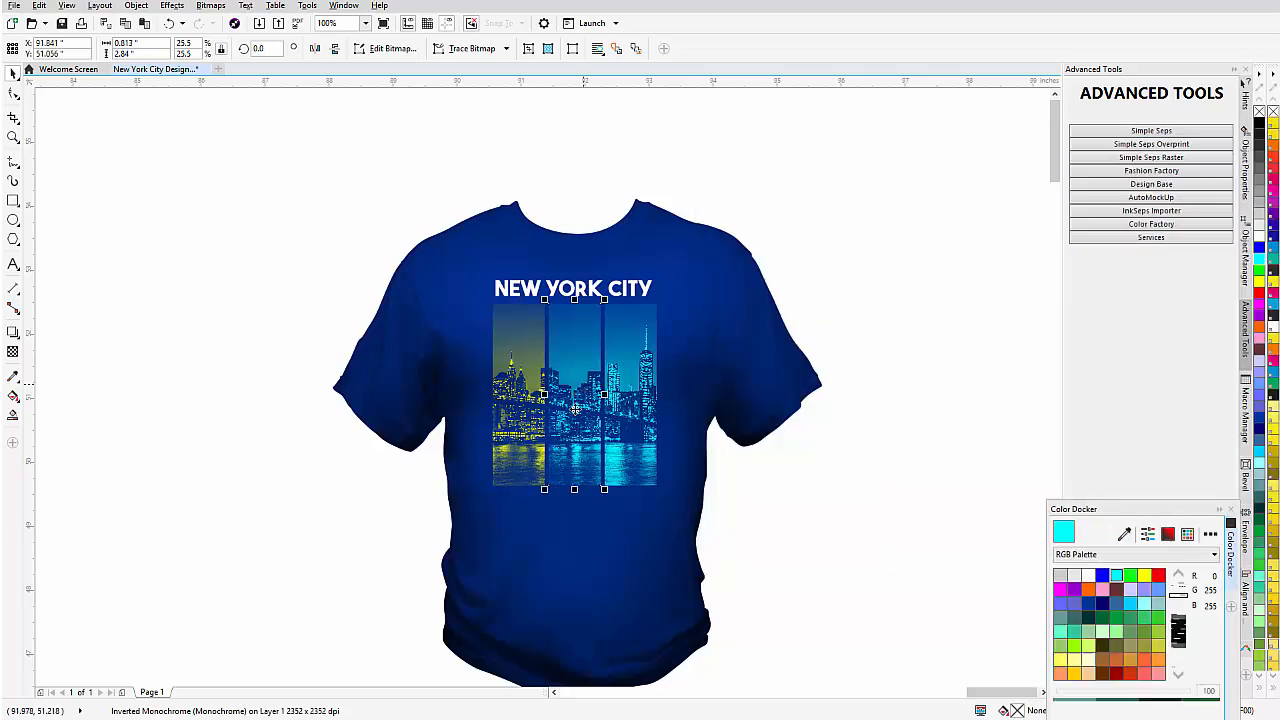
click(963, 719)
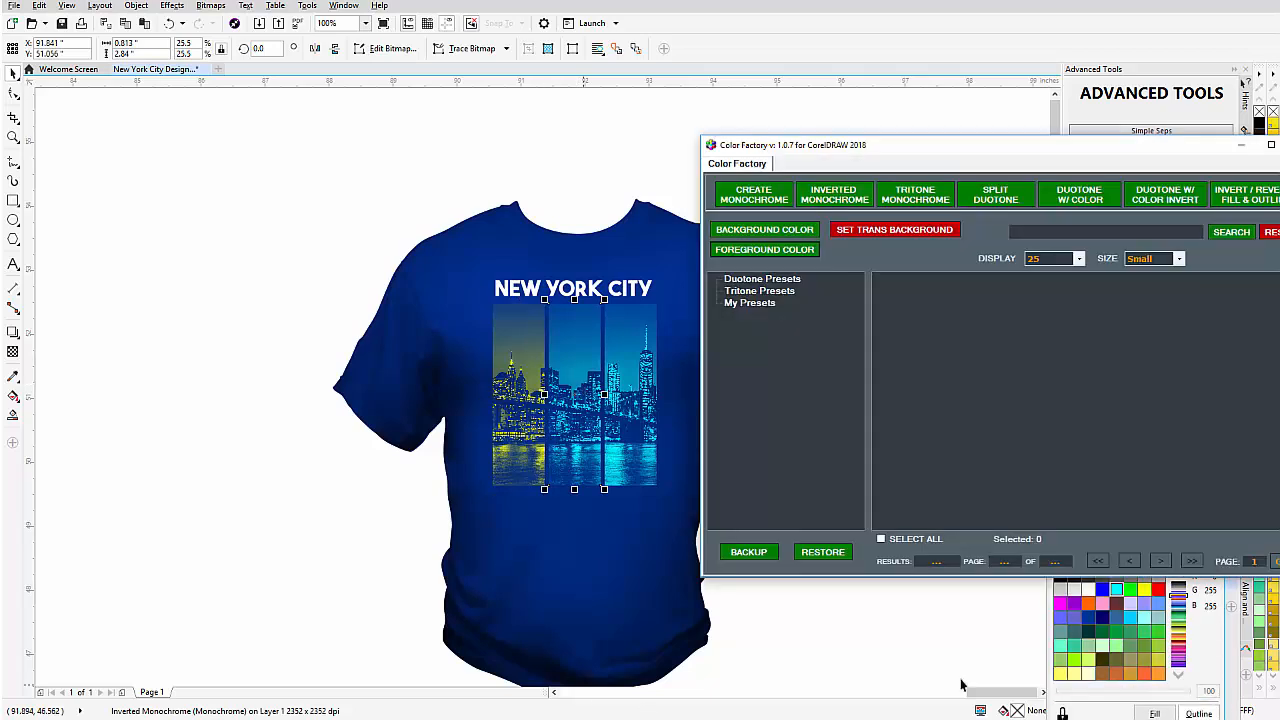
click(775, 252)
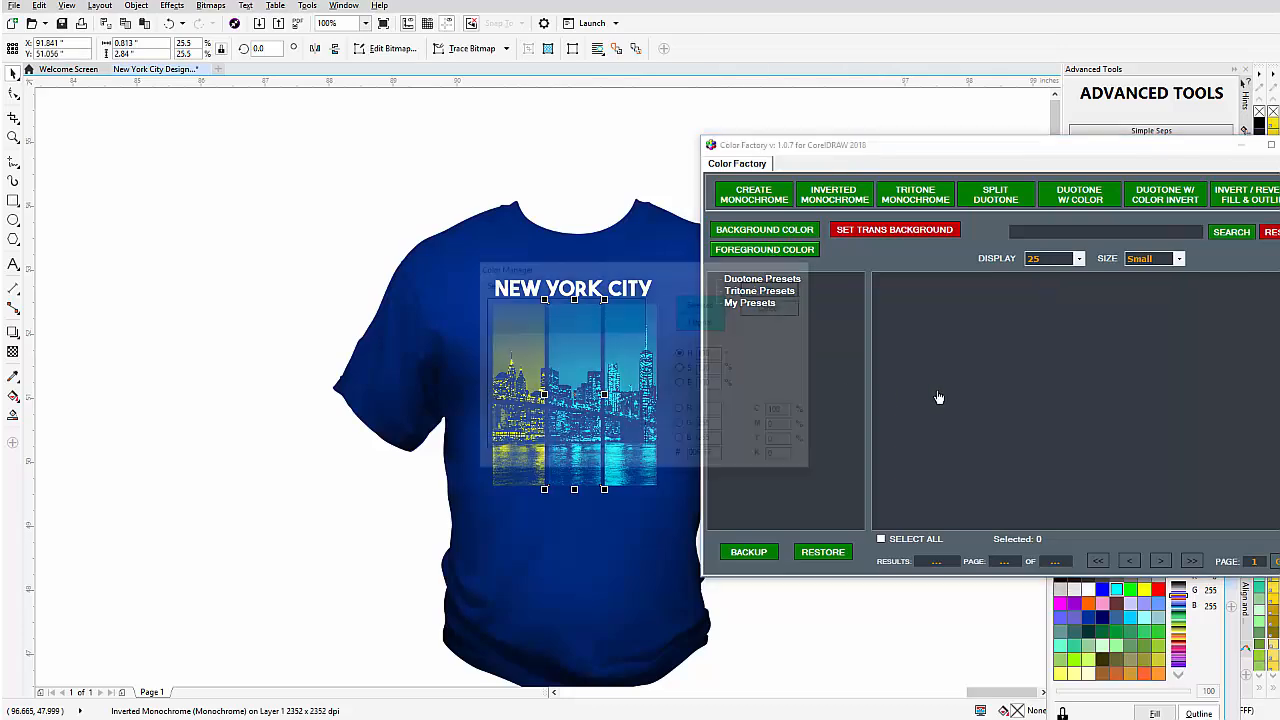
drag(632, 267, 999, 287)
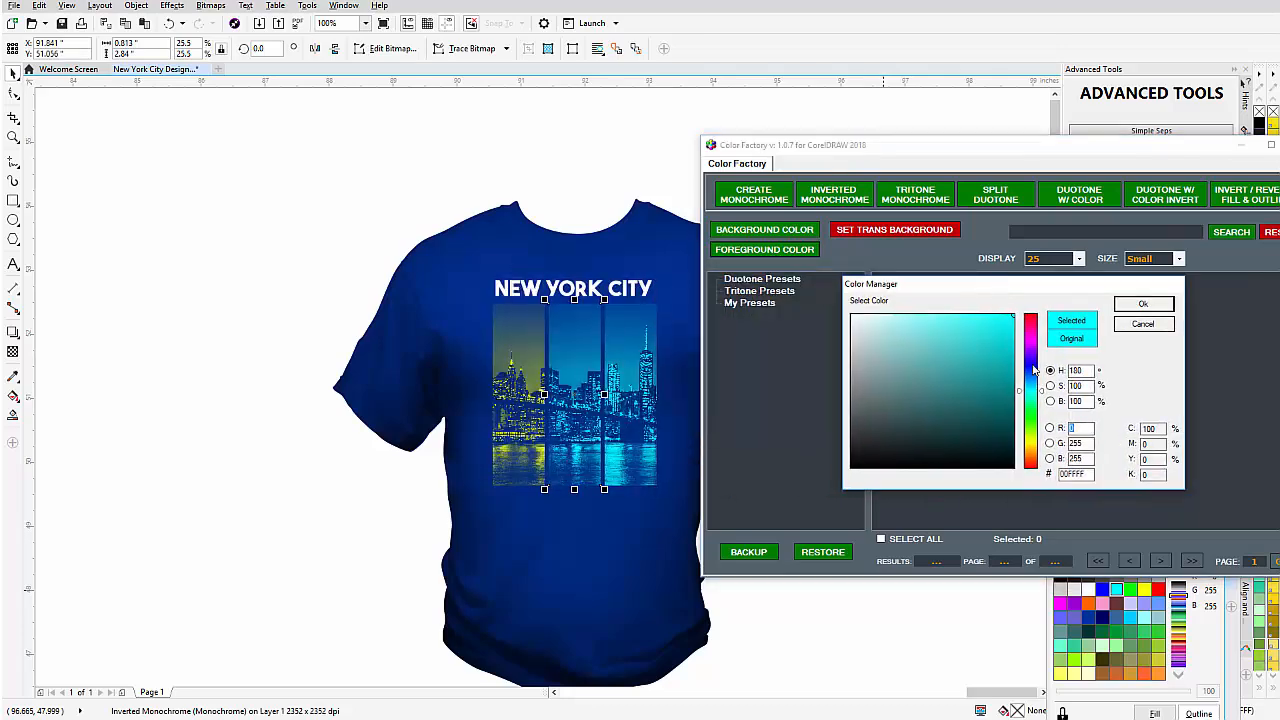
click(1034, 347)
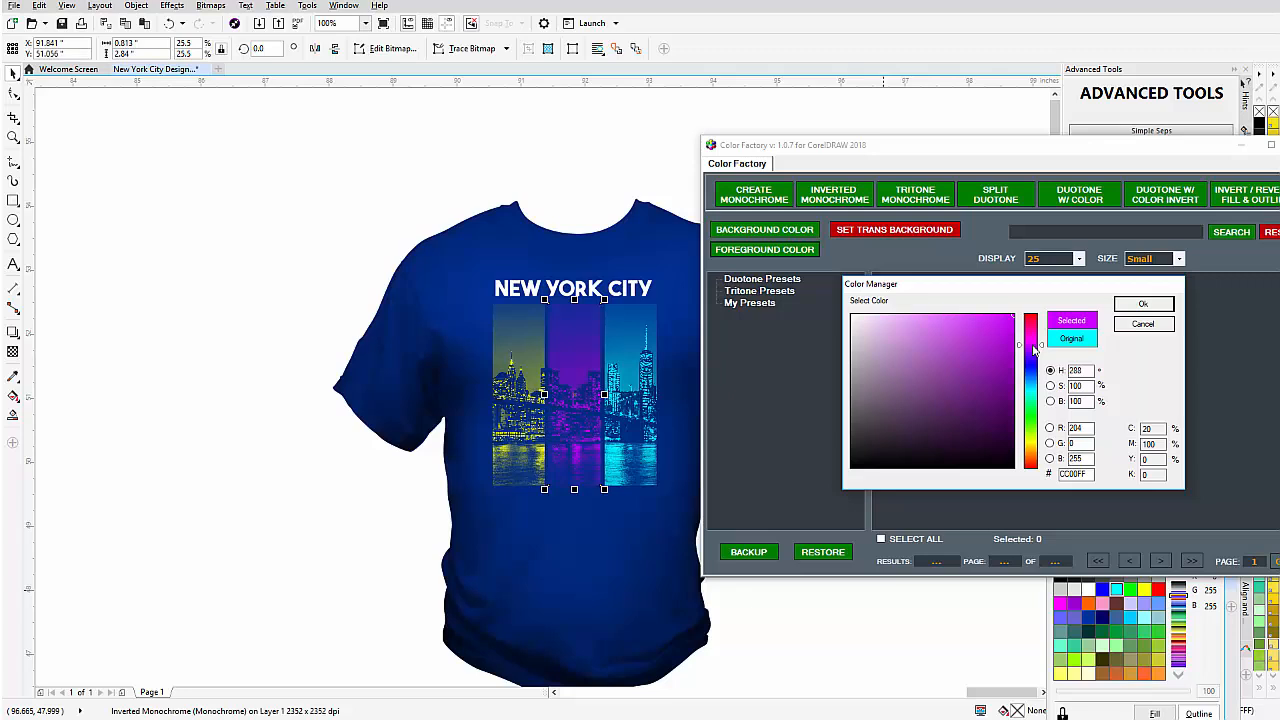
click(1034, 348)
click(1143, 305)
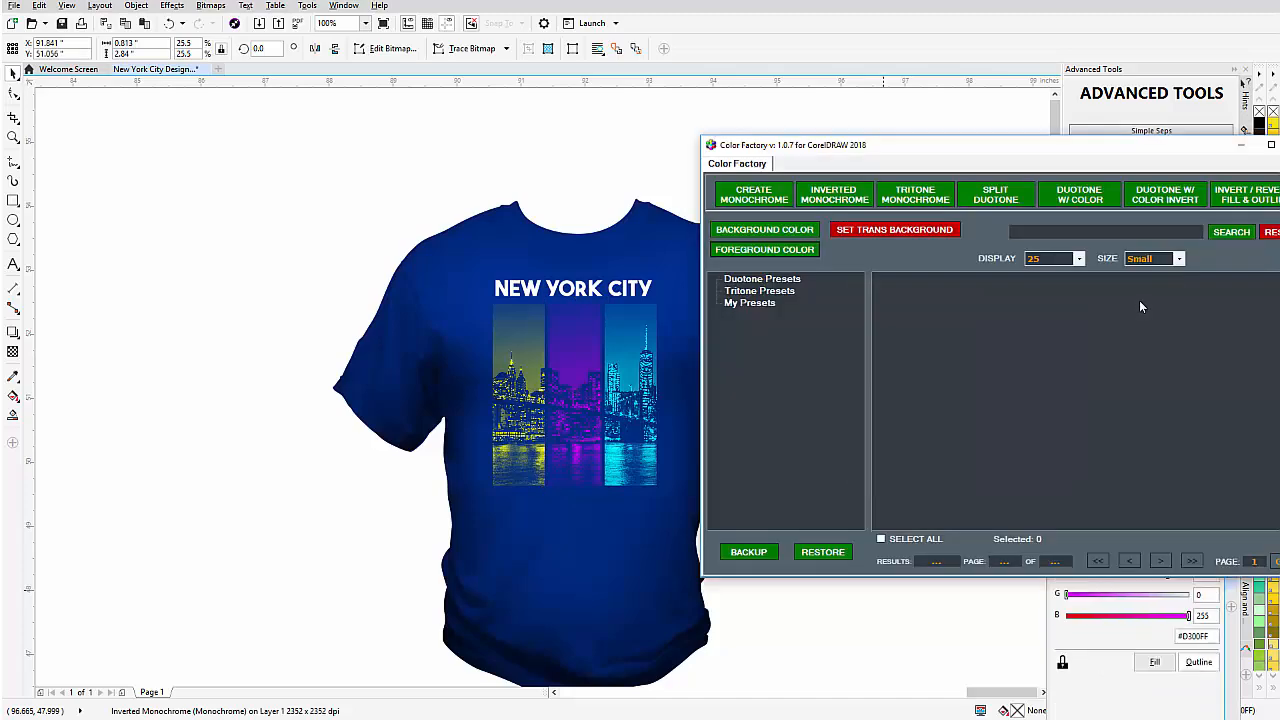
Select the right strip and set its foreground colour to yellow, hue 60 (#FFFF00).
click(631, 353)
click(631, 353)
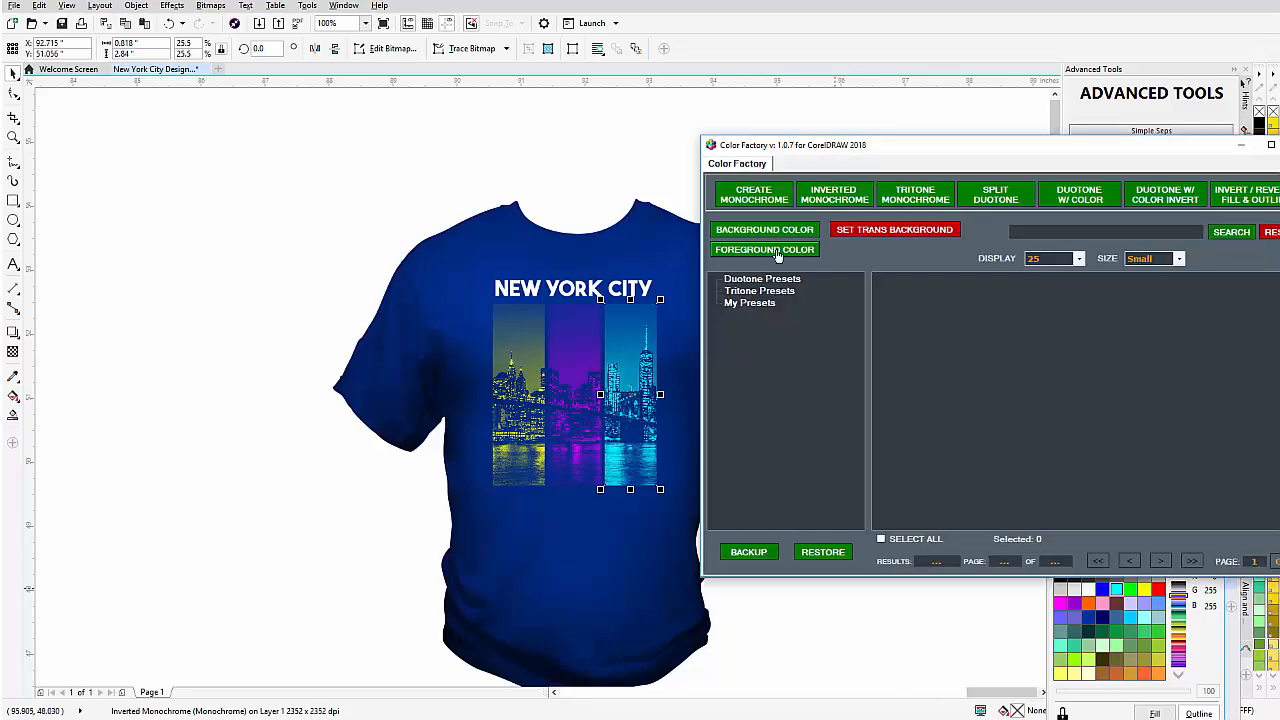
click(778, 256)
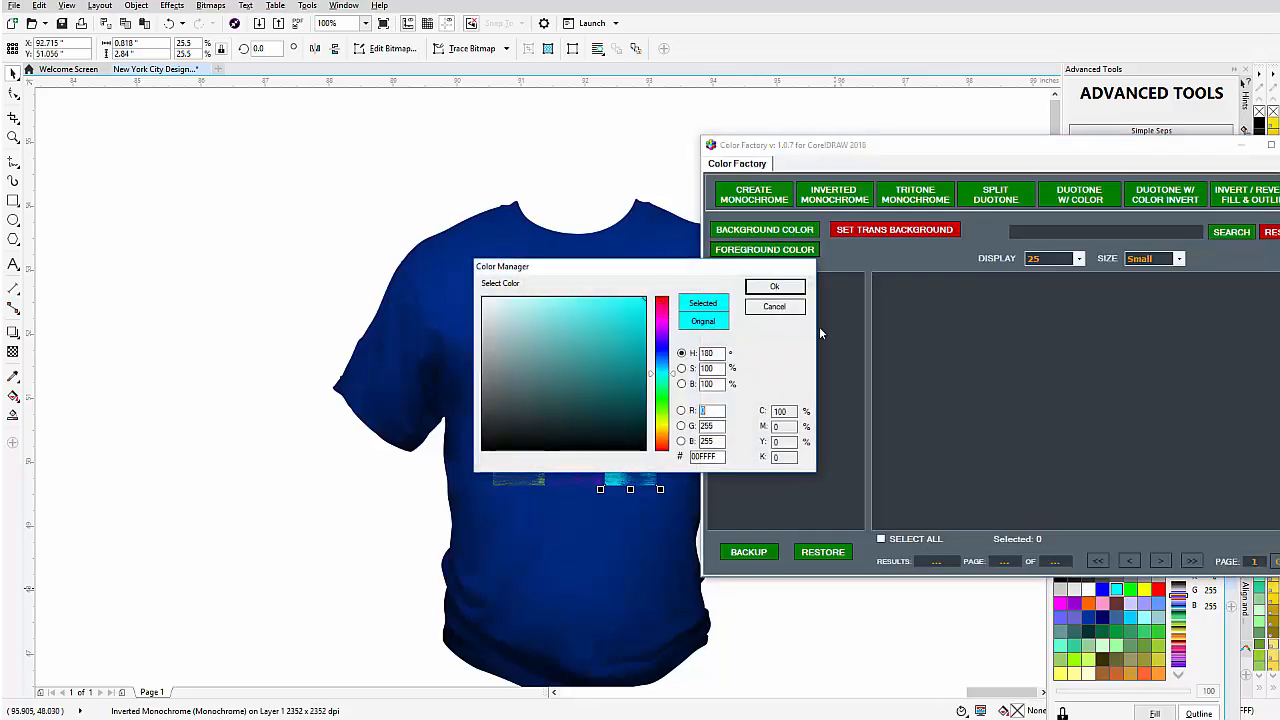
drag(722, 354, 609, 342)
text(60)
click(721, 372)
drag(630, 274, 955, 307)
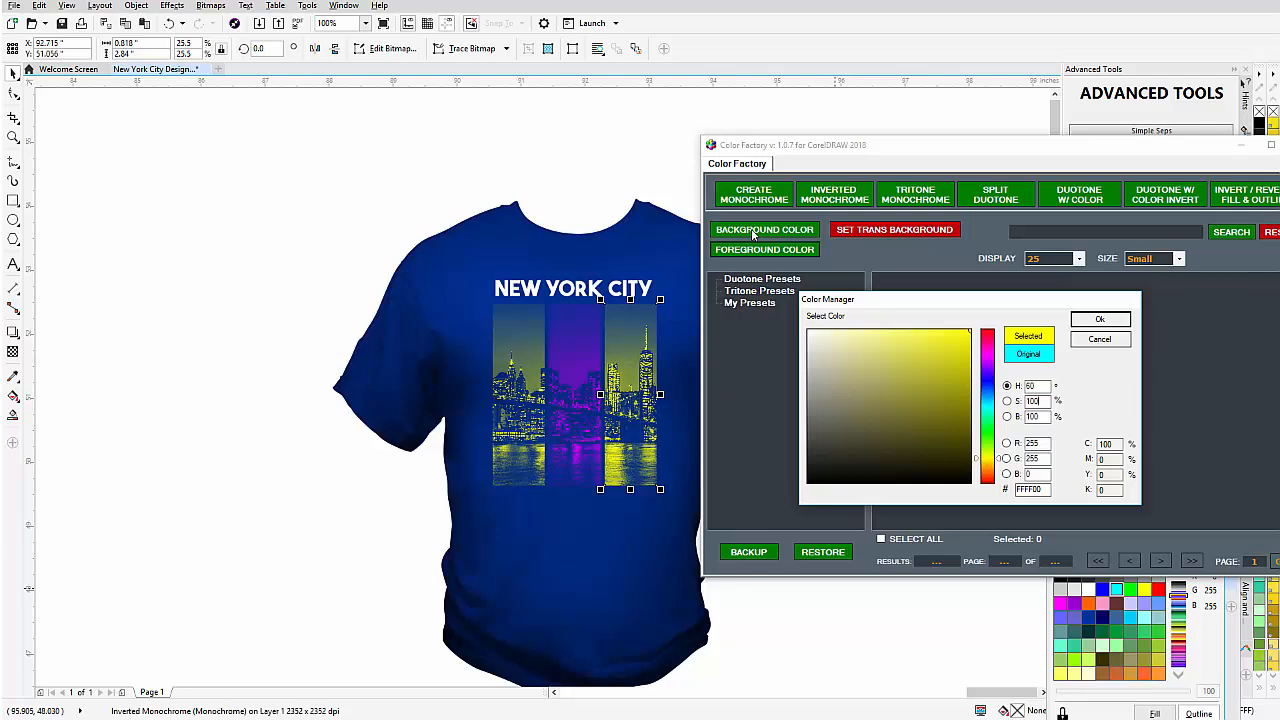
click(1103, 321)
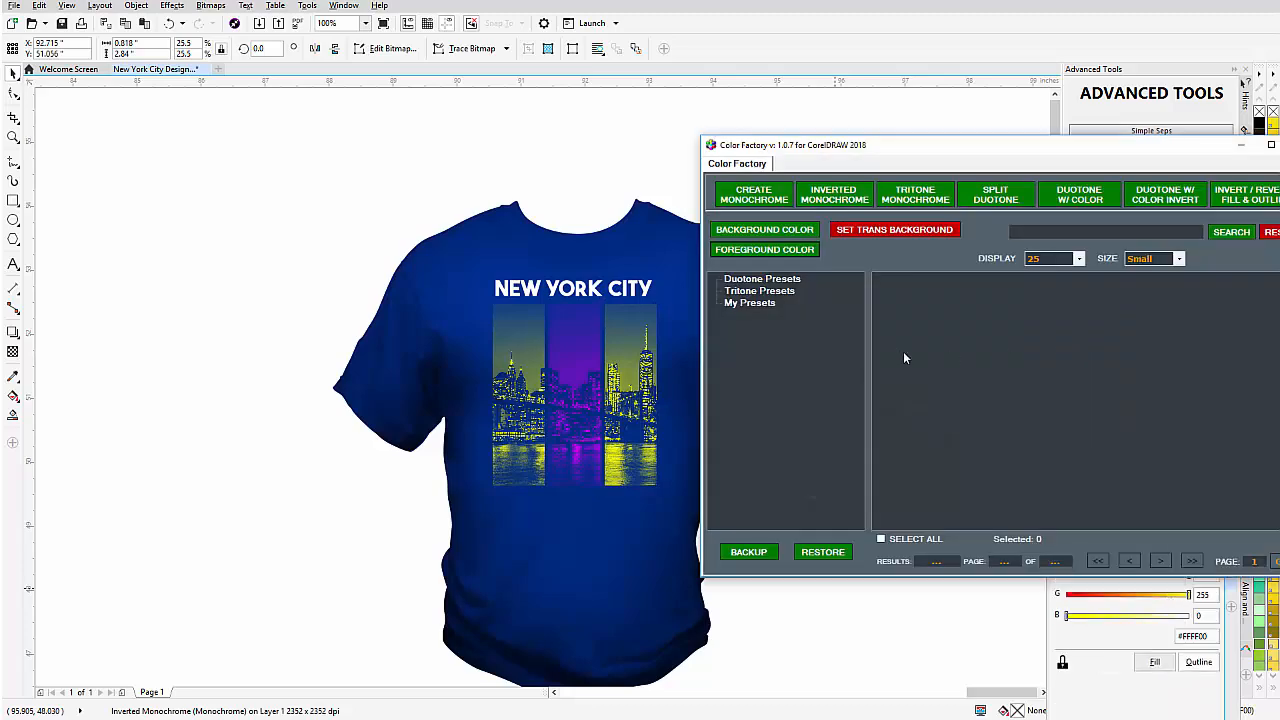
Set the right strip's background colour to bright red.
click(772, 252)
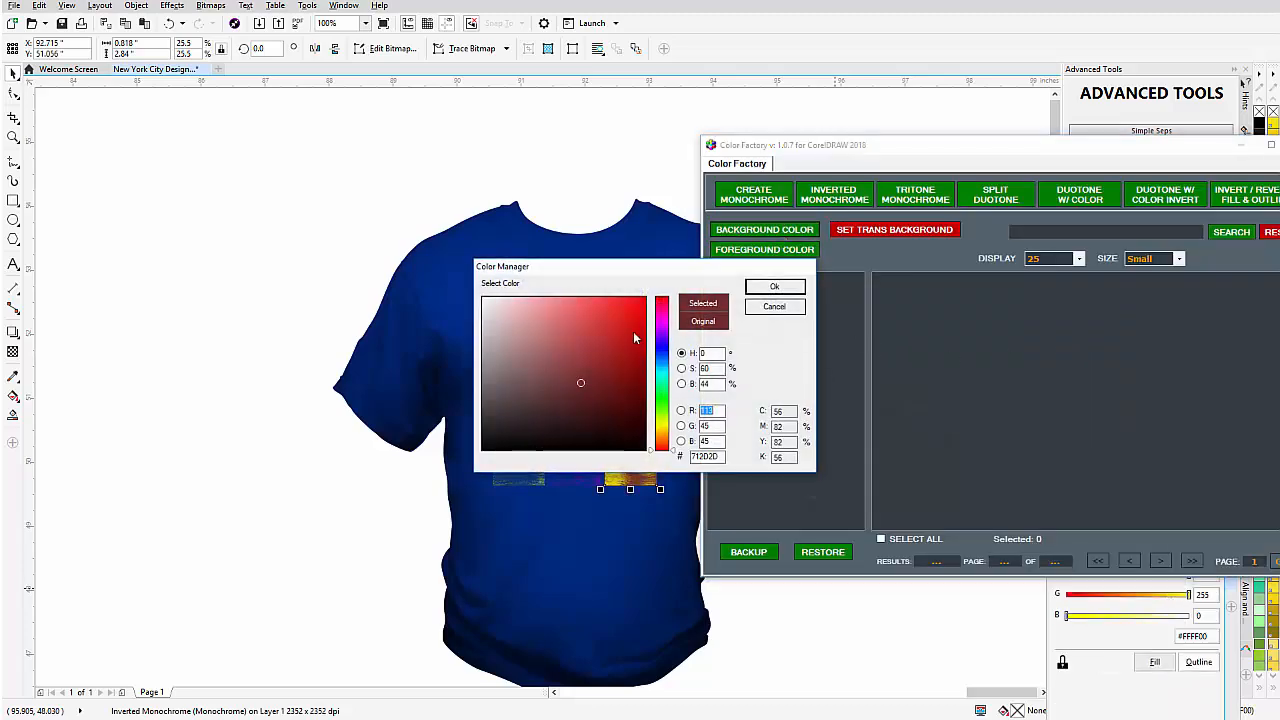
drag(611, 333, 676, 293)
click(774, 288)
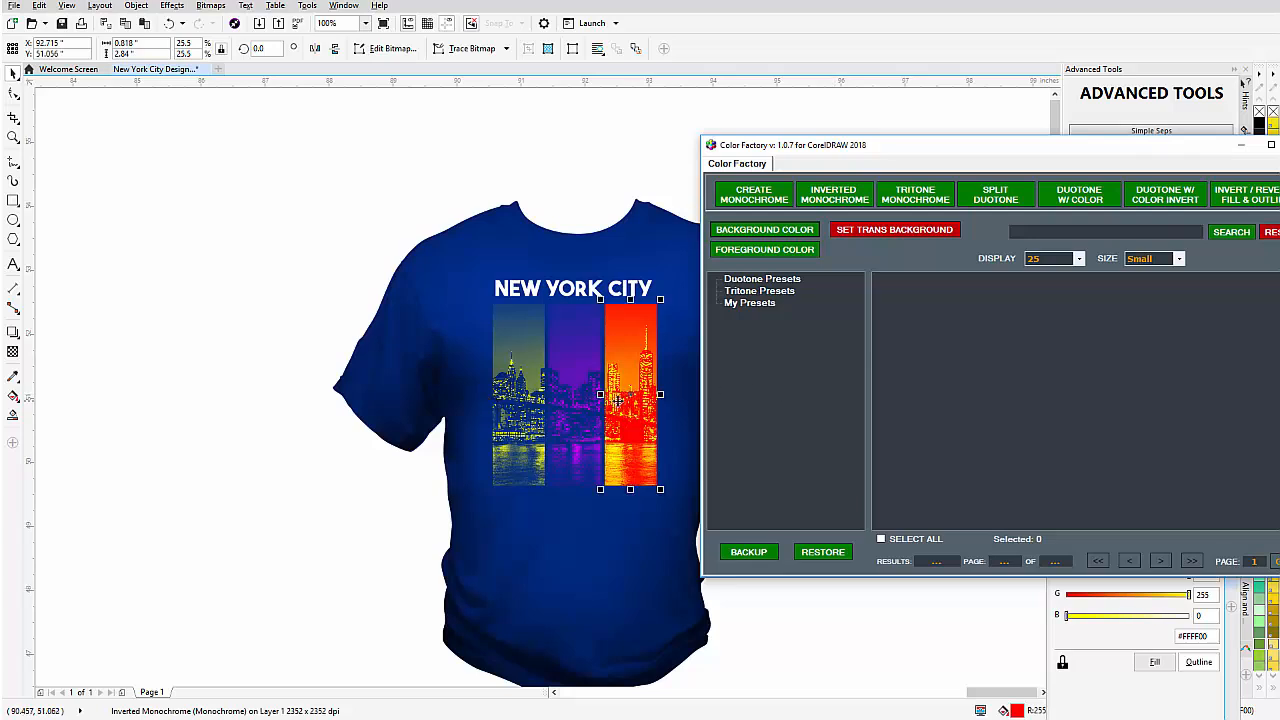
Select the middle strip and set its background colour to red (#FF0000).
click(588, 388)
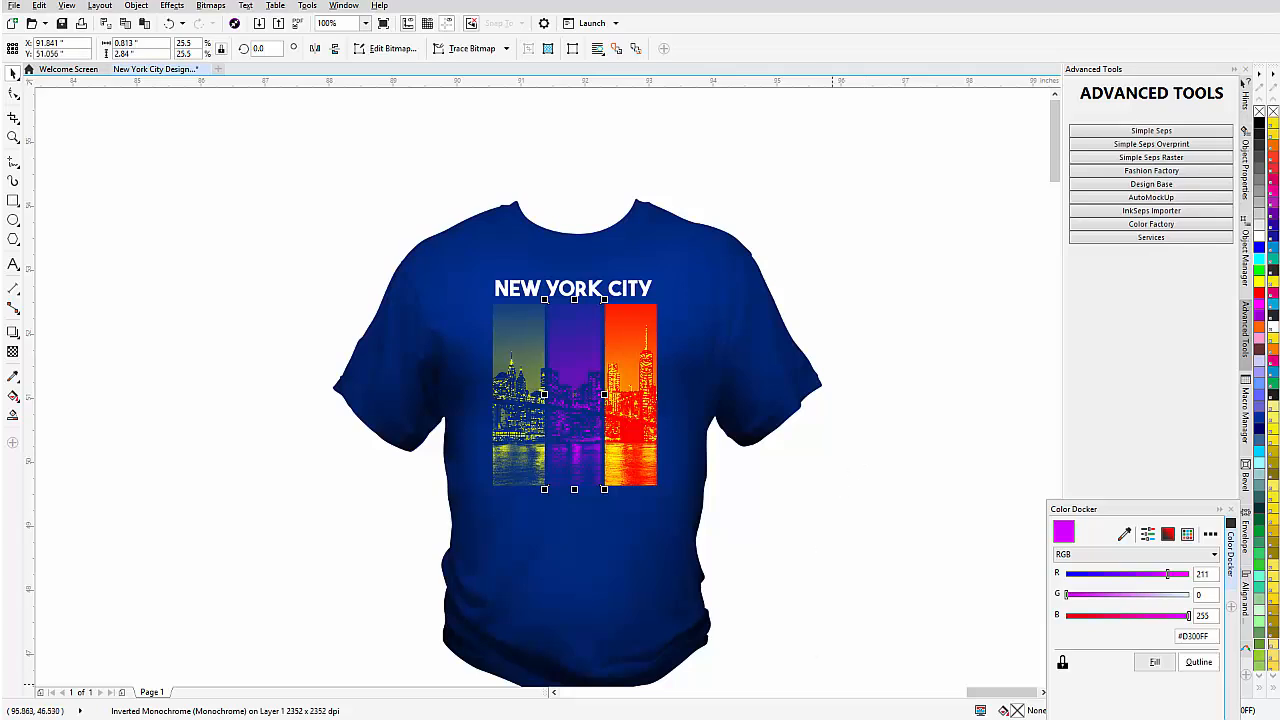
click(1151, 224)
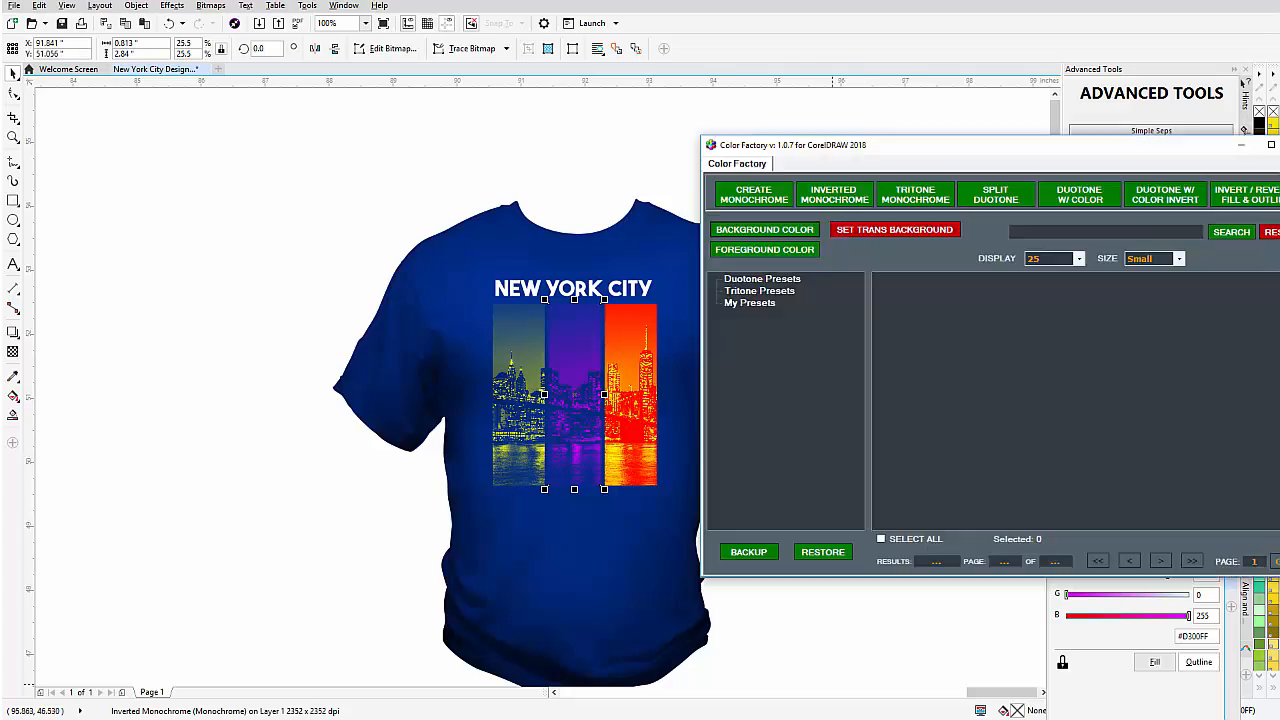
click(775, 232)
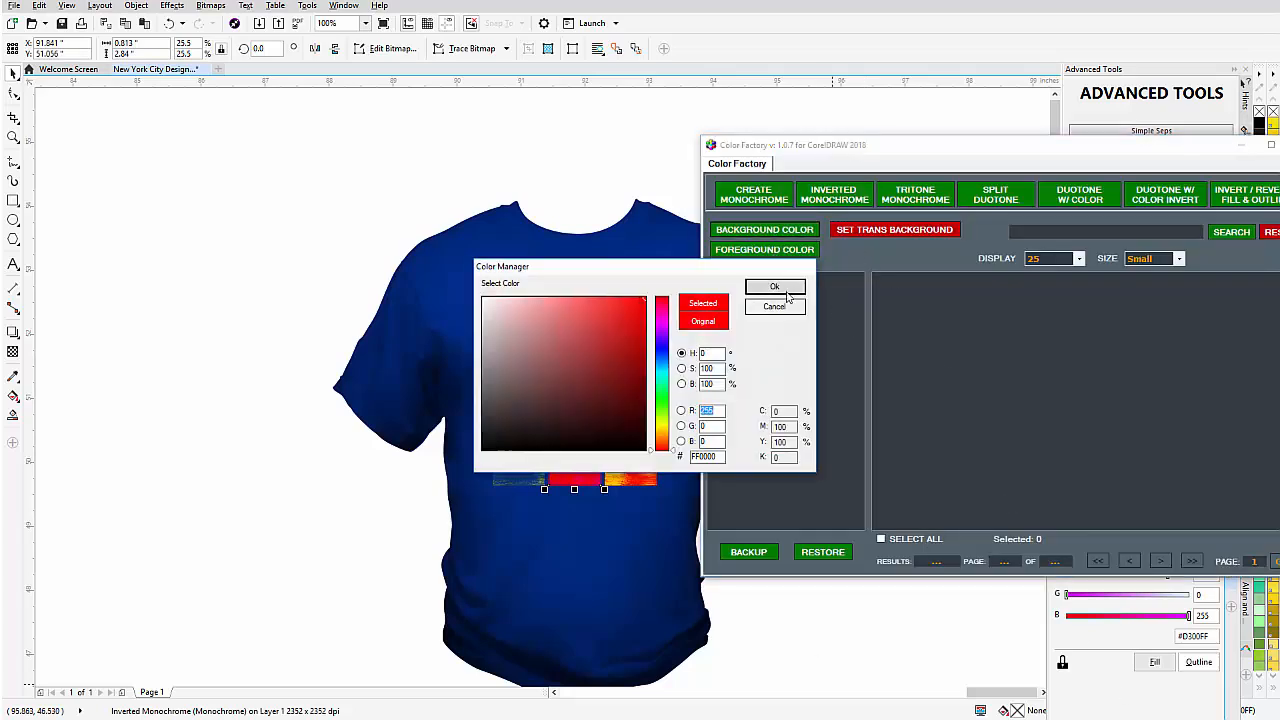
click(787, 308)
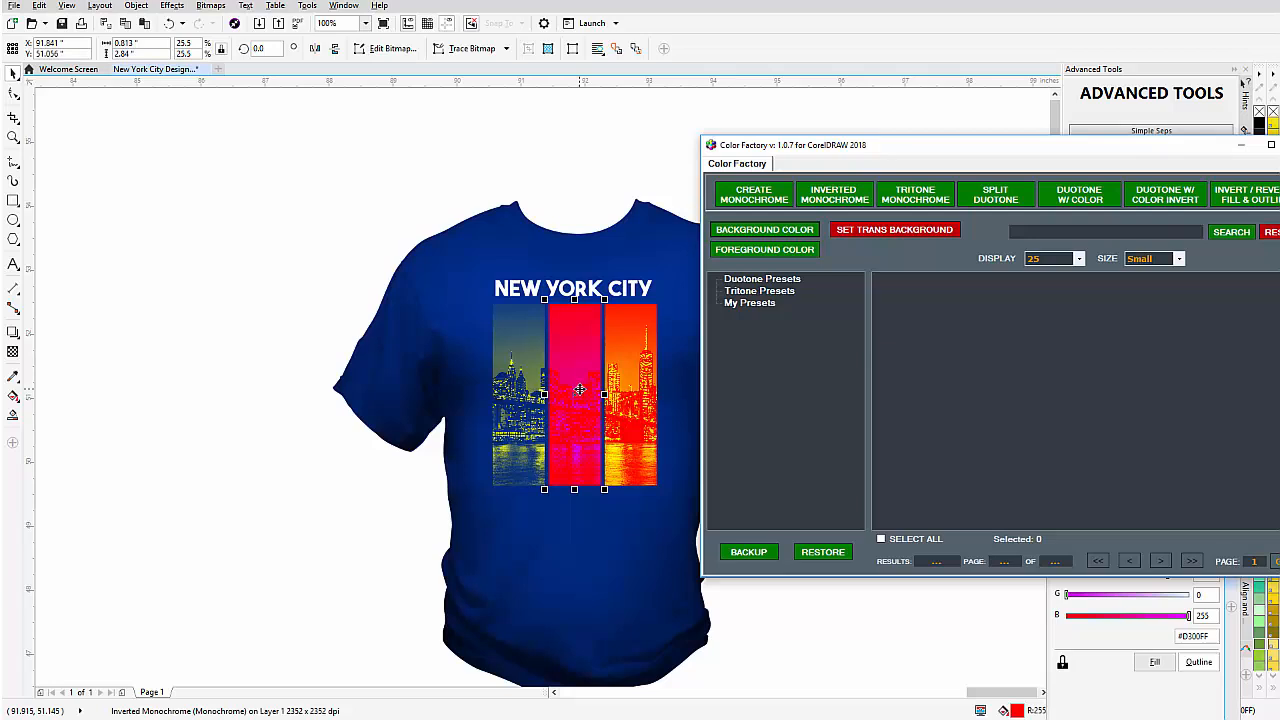
Change the middle strip's foreground colour to green, hue 114 (#18FF00), and make its background transparent.
click(793, 252)
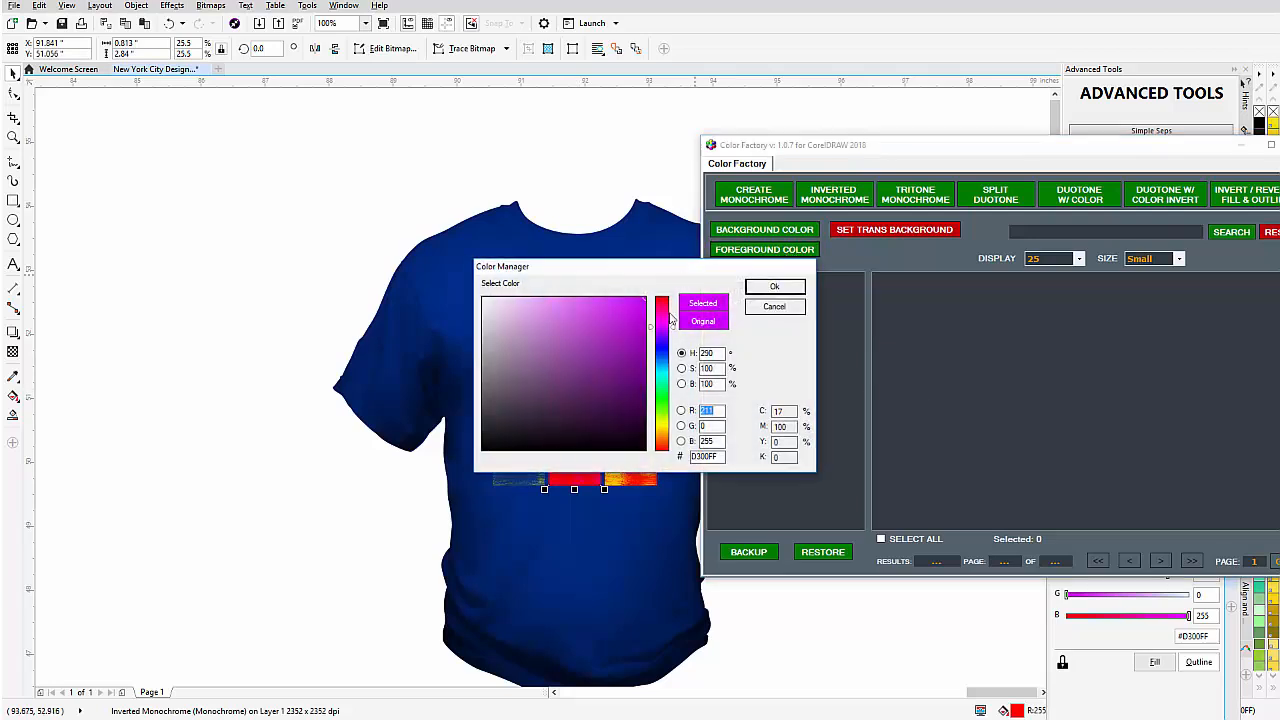
drag(652, 279, 1010, 287)
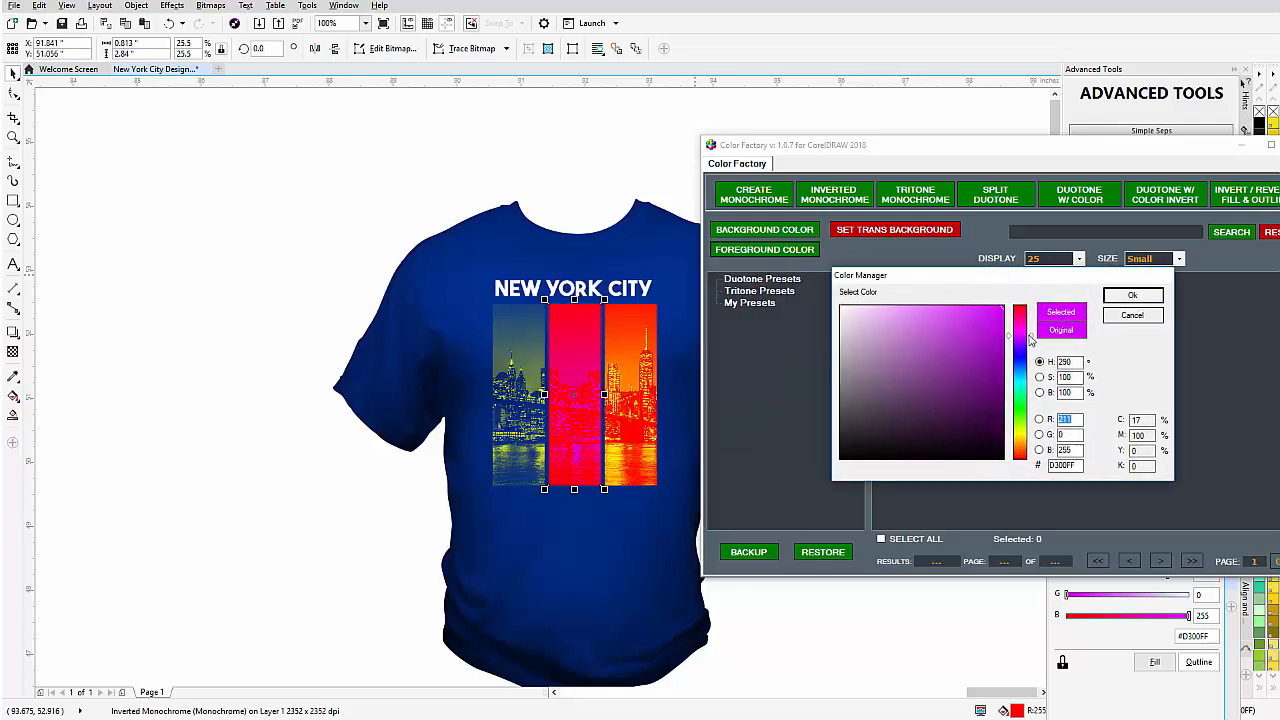
mouse_move(1030, 337)
mouse_down()
mouse_move(1029, 447)
mouse_move(1028, 413)
mouse_up()
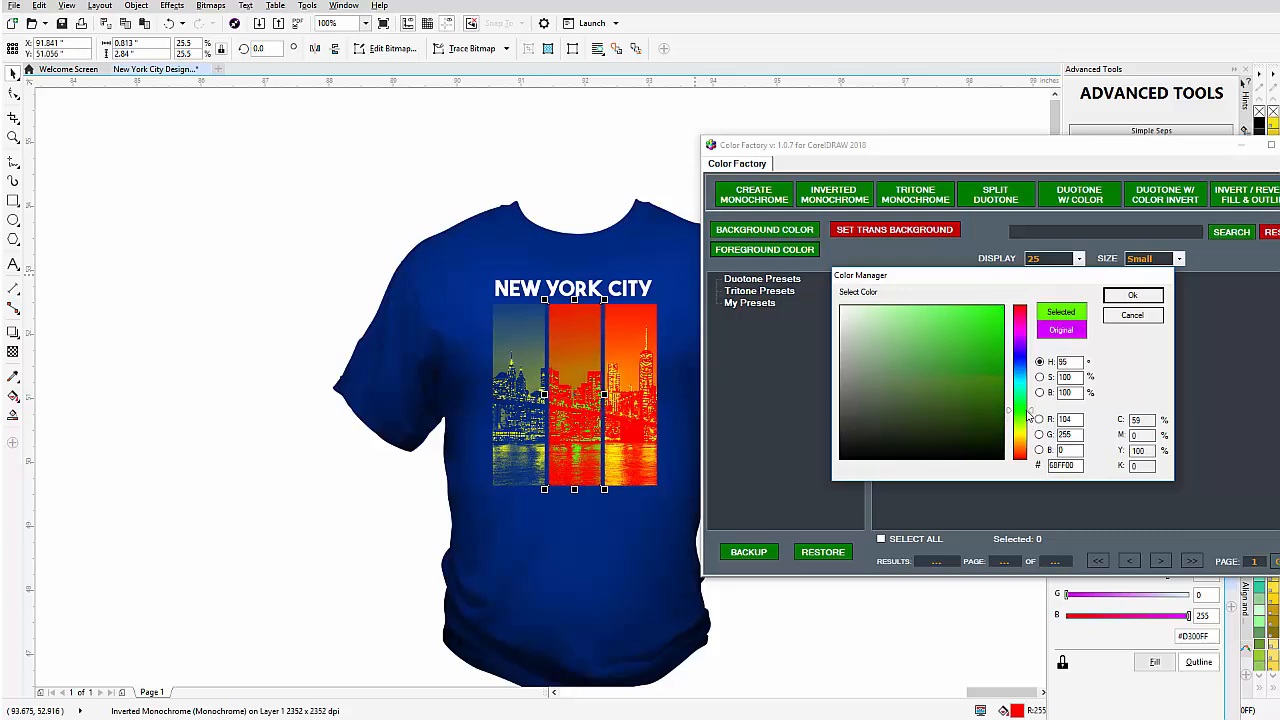
click(1132, 296)
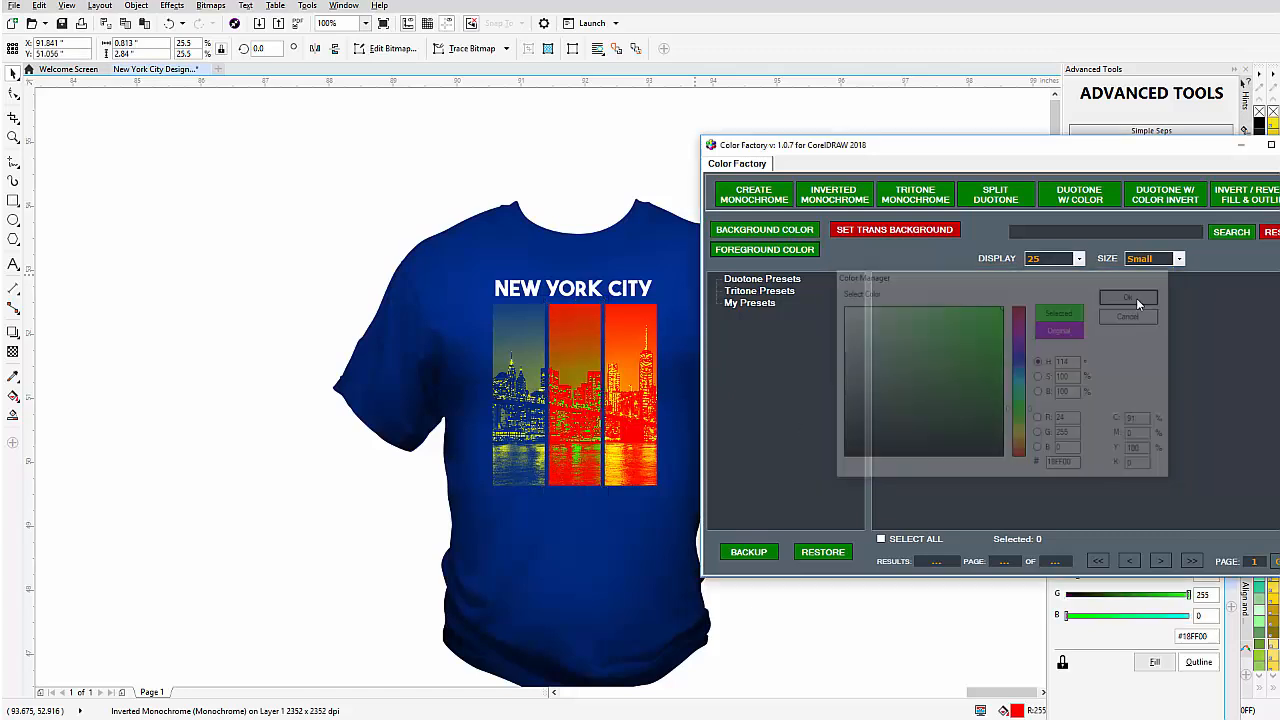
click(880, 235)
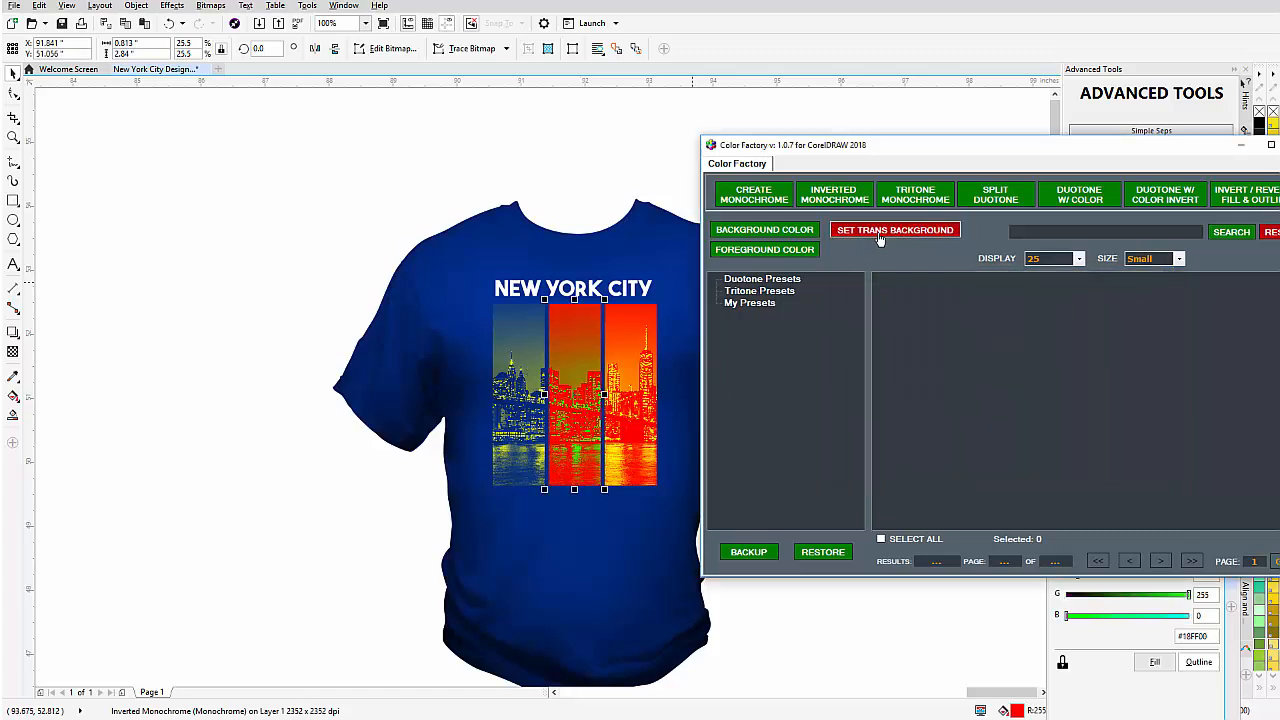
Select the right strip and make its background transparent.
click(637, 373)
click(637, 373)
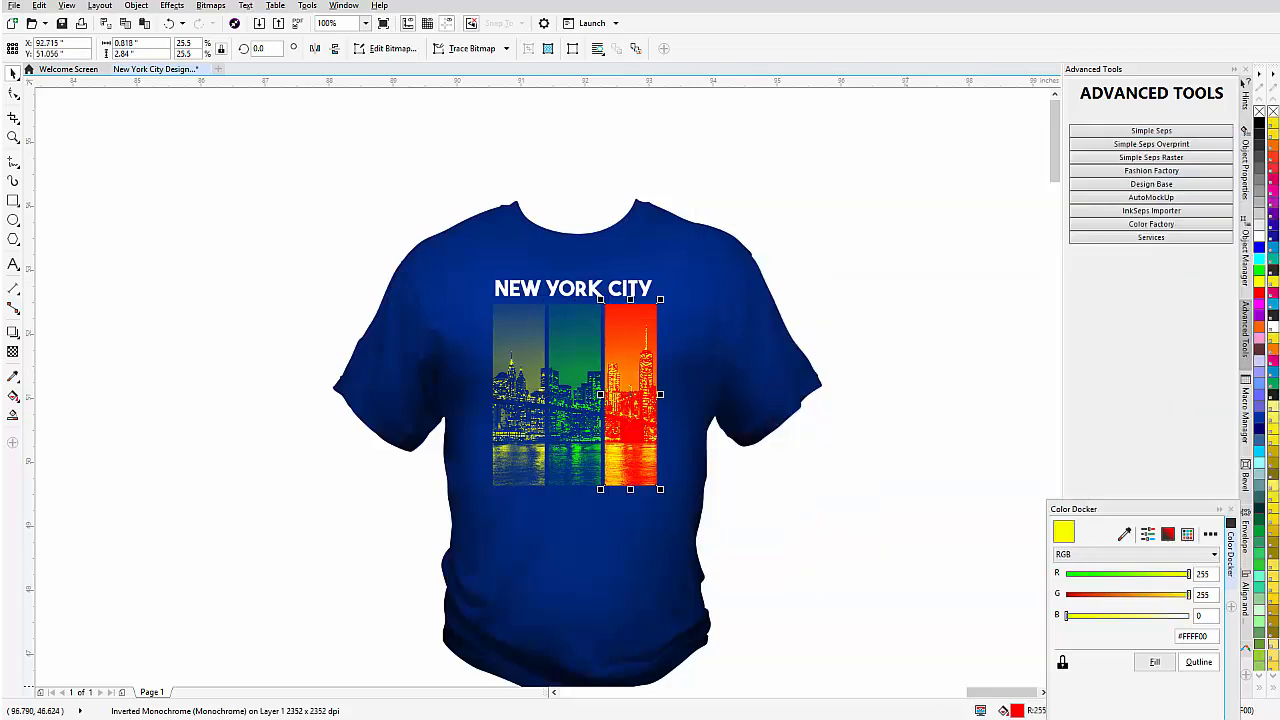
key(alt+Tab)
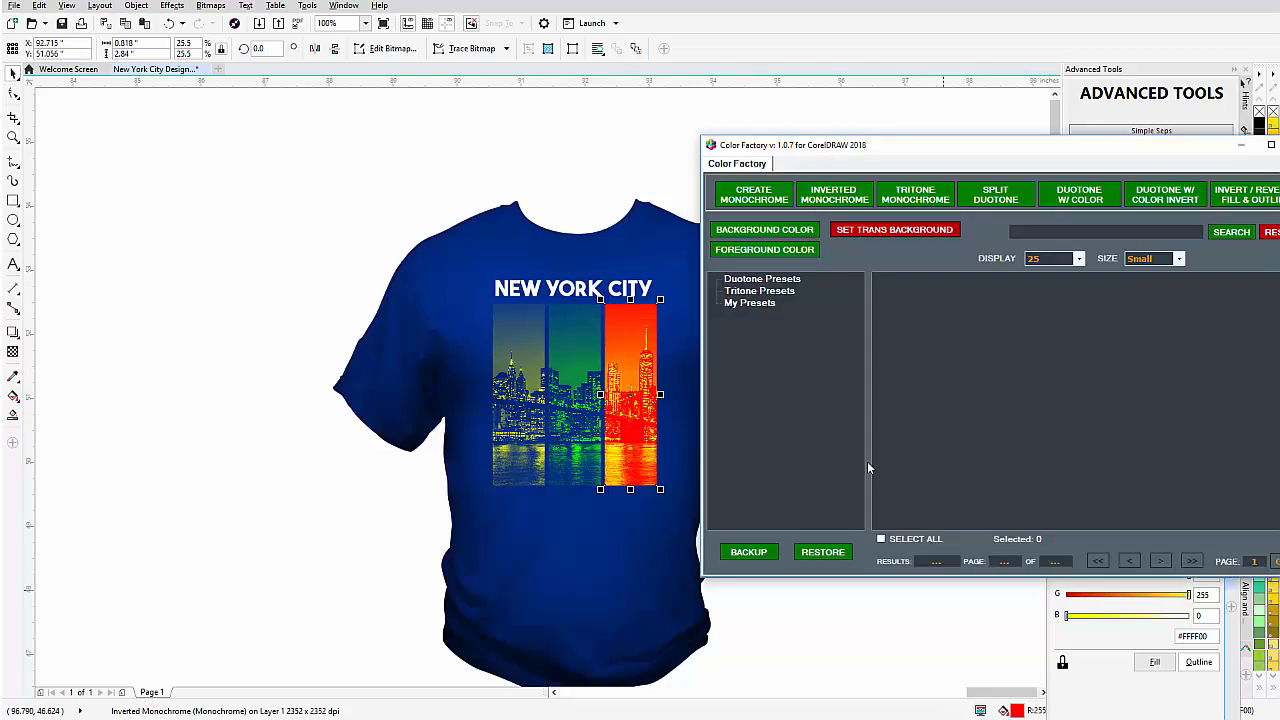
click(883, 234)
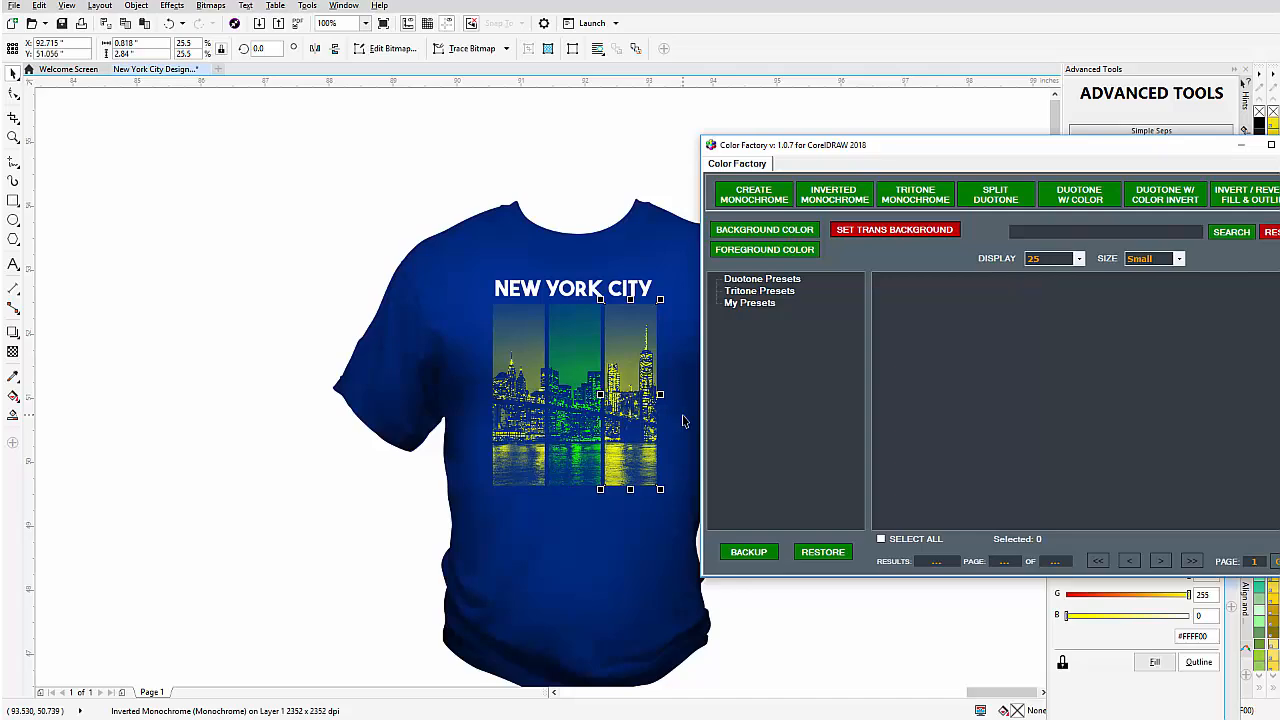
drag(1085, 148, 951, 7)
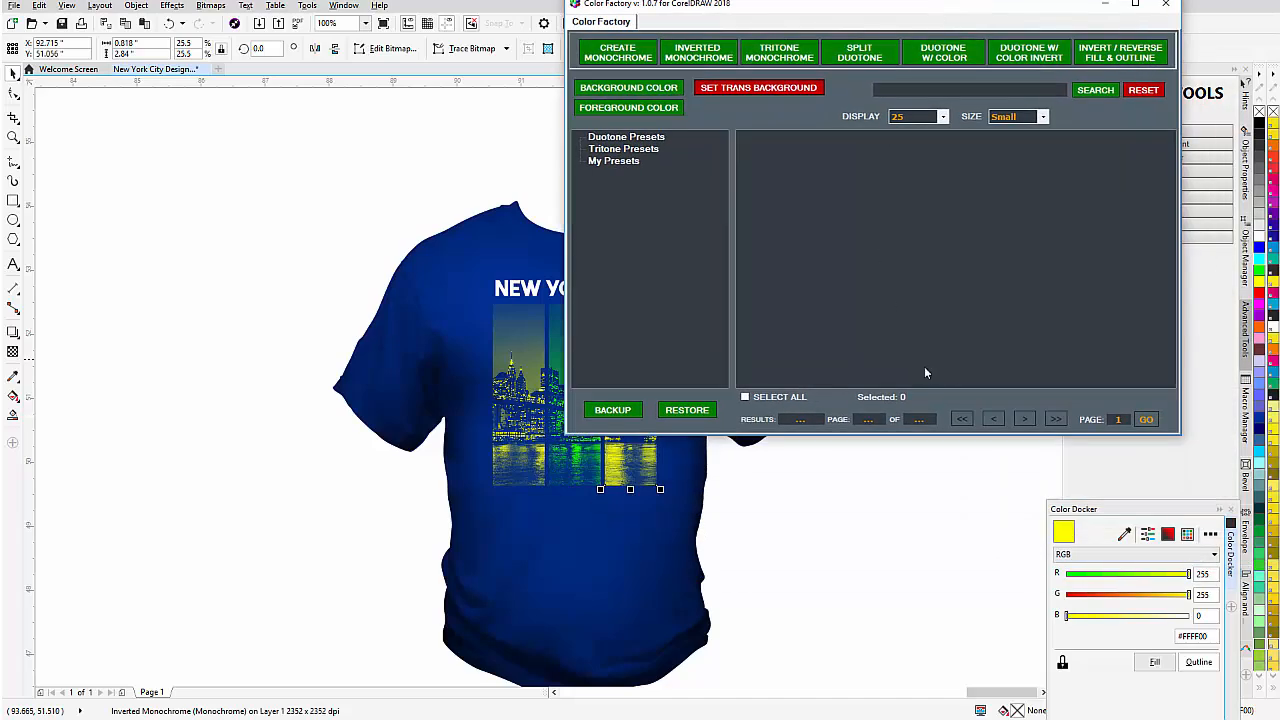
drag(1148, 513, 982, 261)
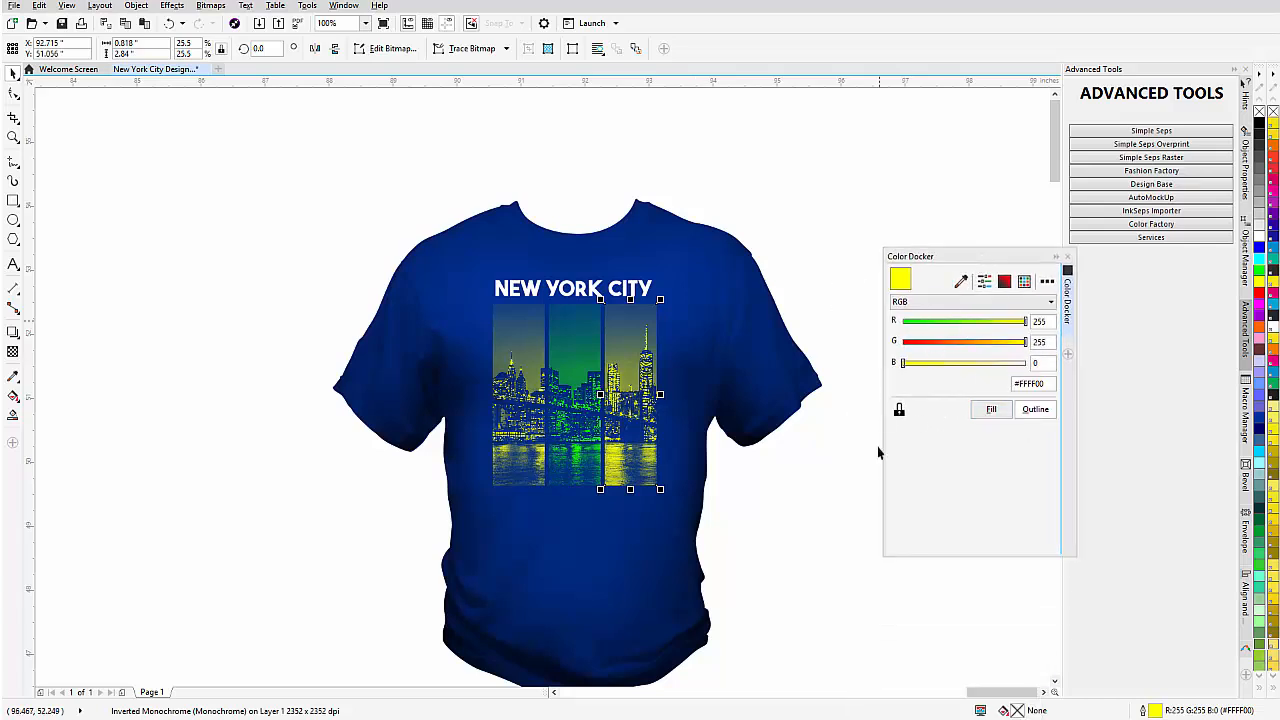
key(alt+Tab)
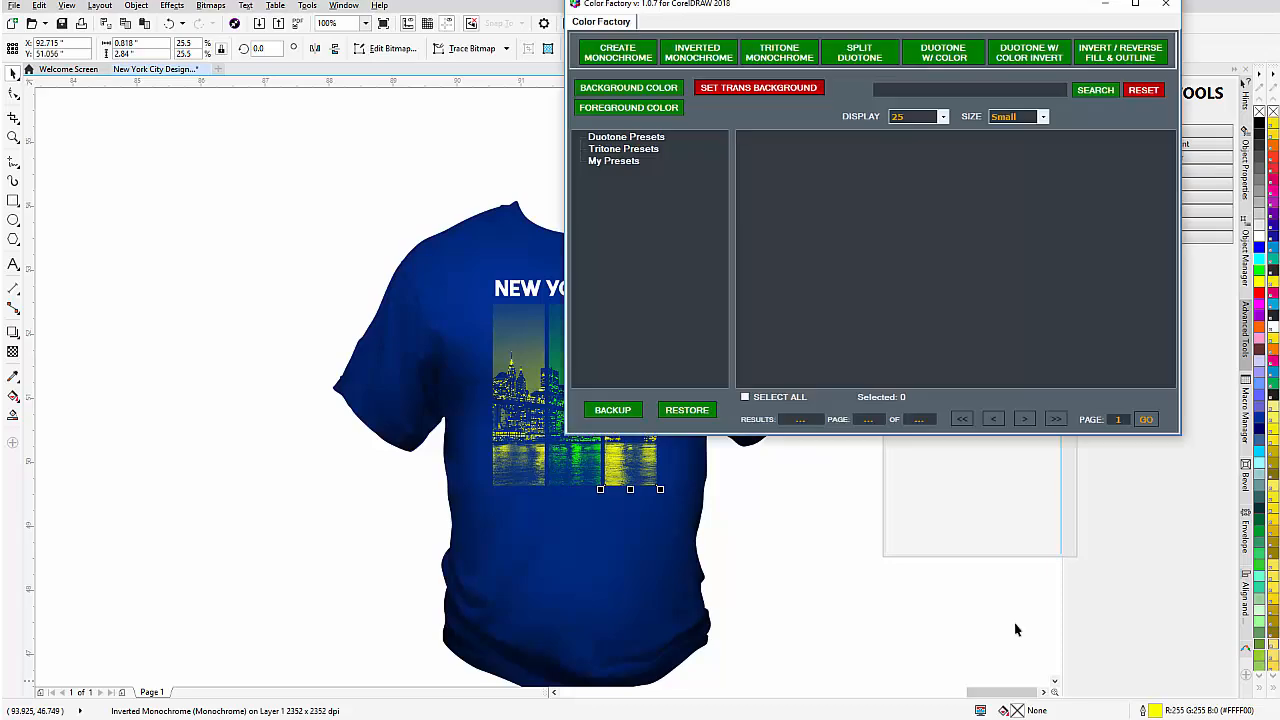
drag(725, 12, 931, 39)
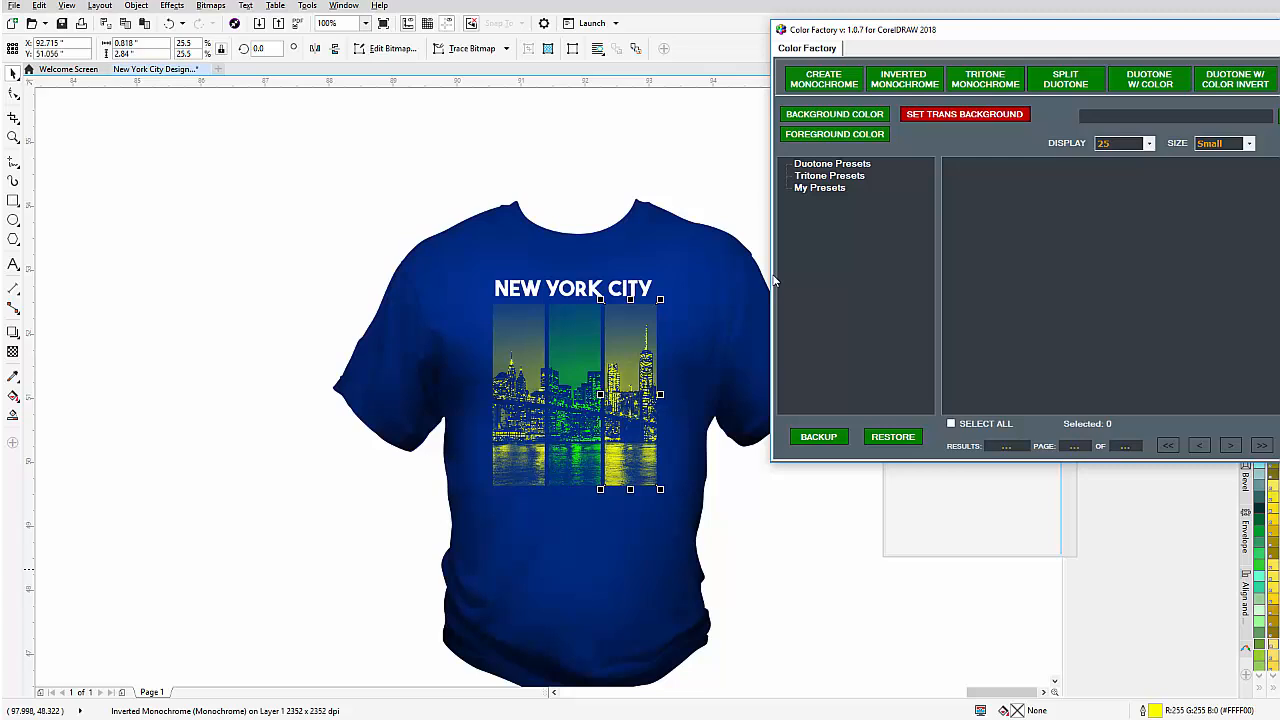
drag(1245, 32, 1065, 65)
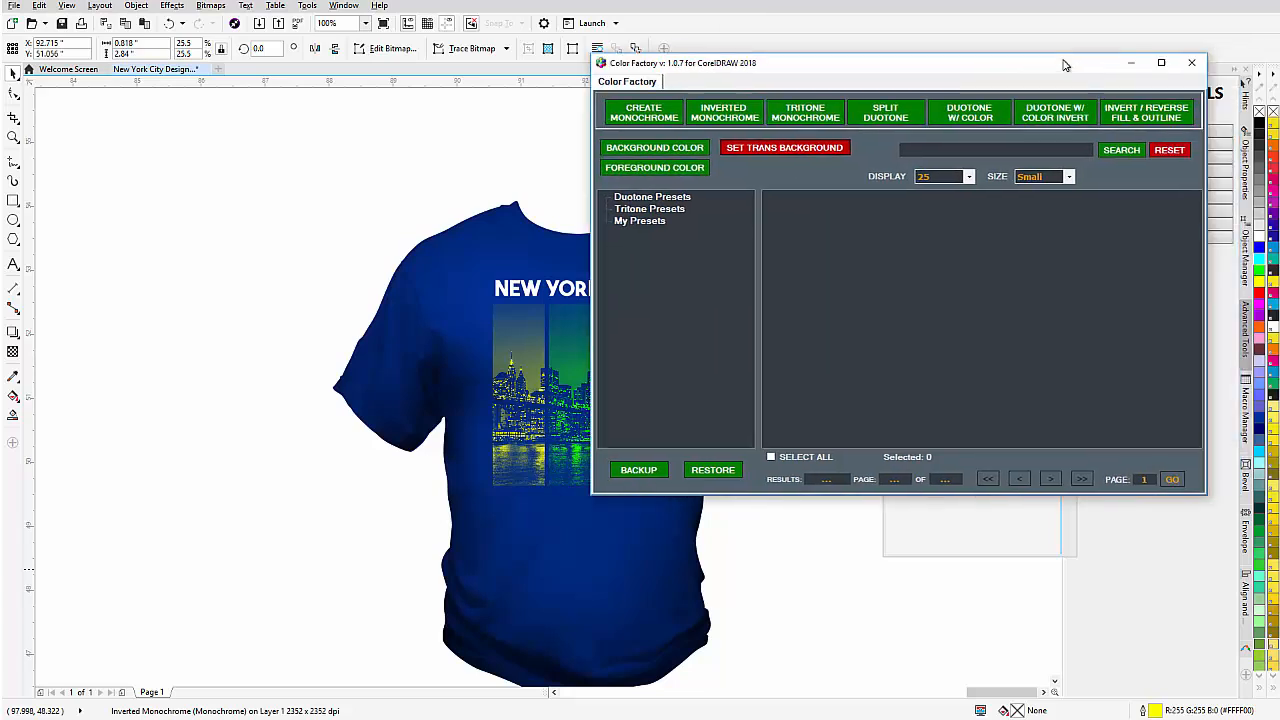
drag(910, 63, 1010, 84)
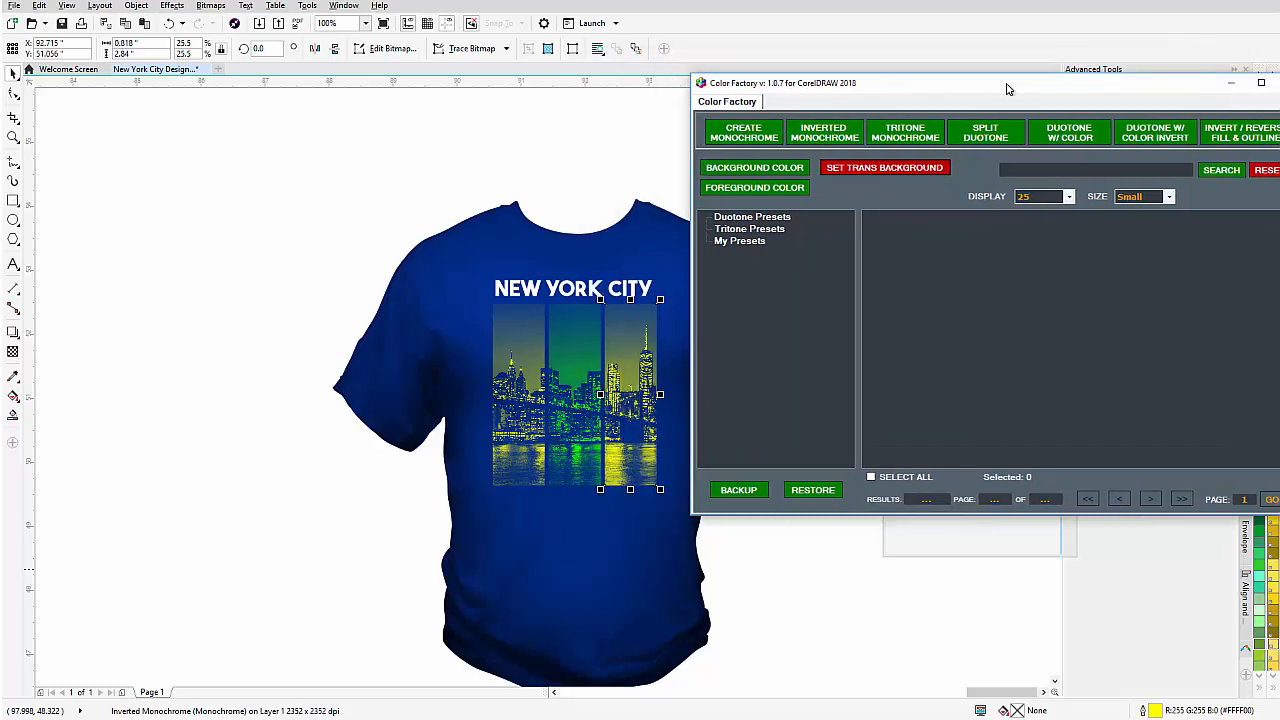